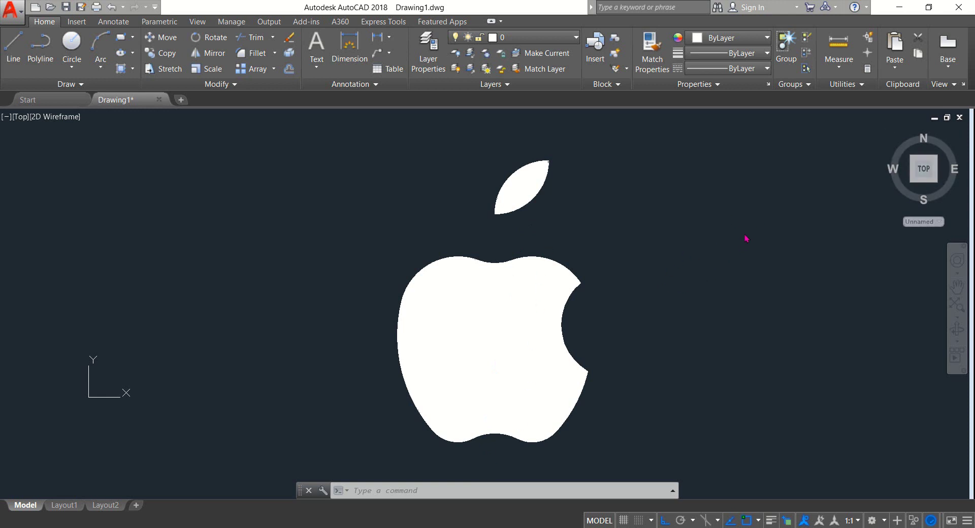
Pan the view until the finished white apple logo is off screen, leaving blank model space.
middle_drag(879, 249, 159, 248)
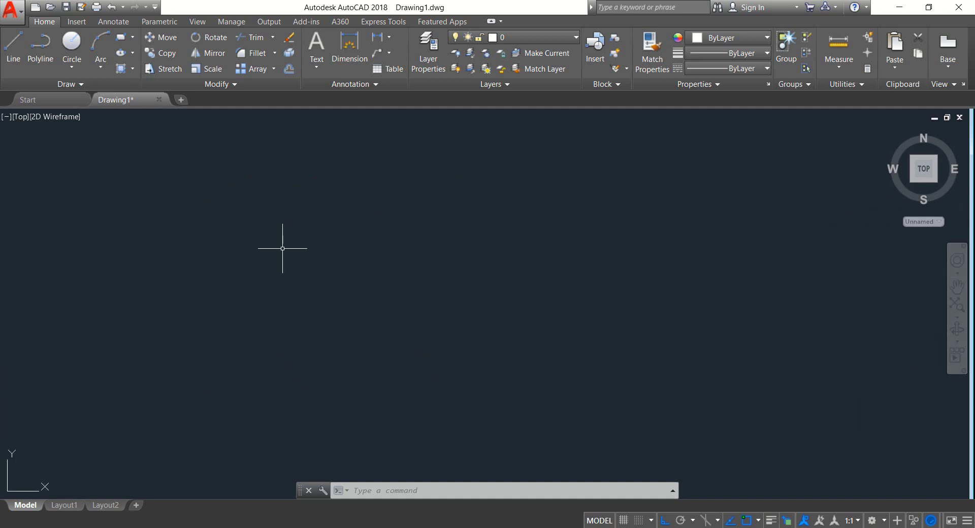
Draw a long vertical line from near the top to near the bottom of the canvas.
click(14, 45)
click(496, 115)
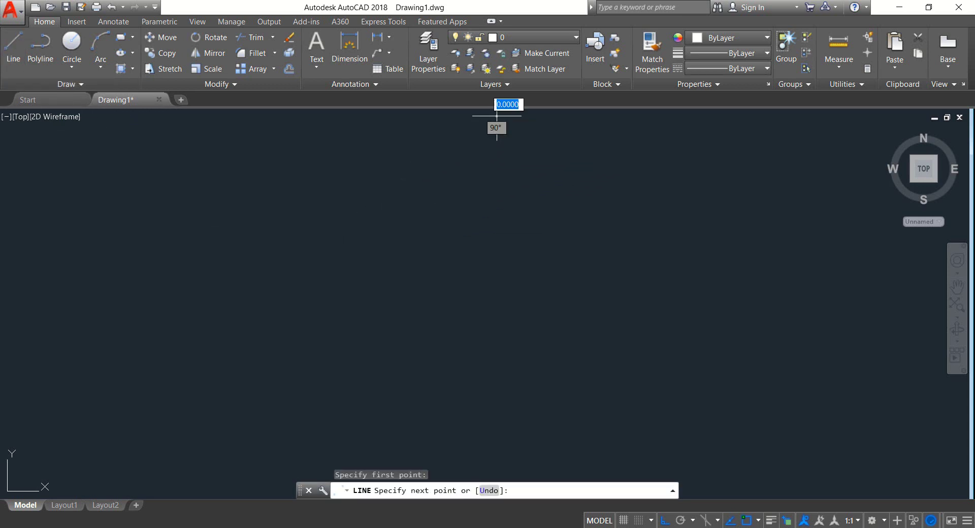
click(497, 476)
right_click(497, 476)
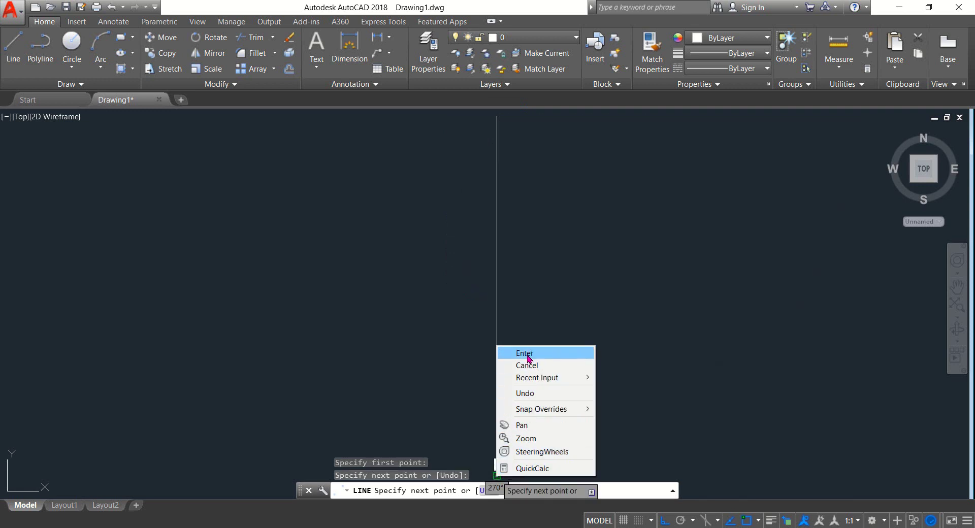
click(527, 354)
Draw 18-unit horizontal lines to the right and left from the vertical line's midpoint.
click(13, 49)
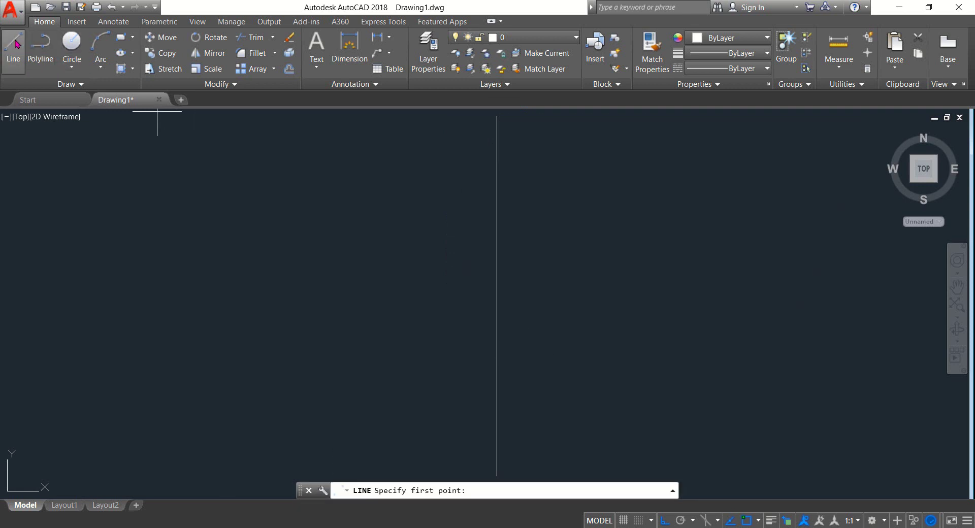
click(497, 296)
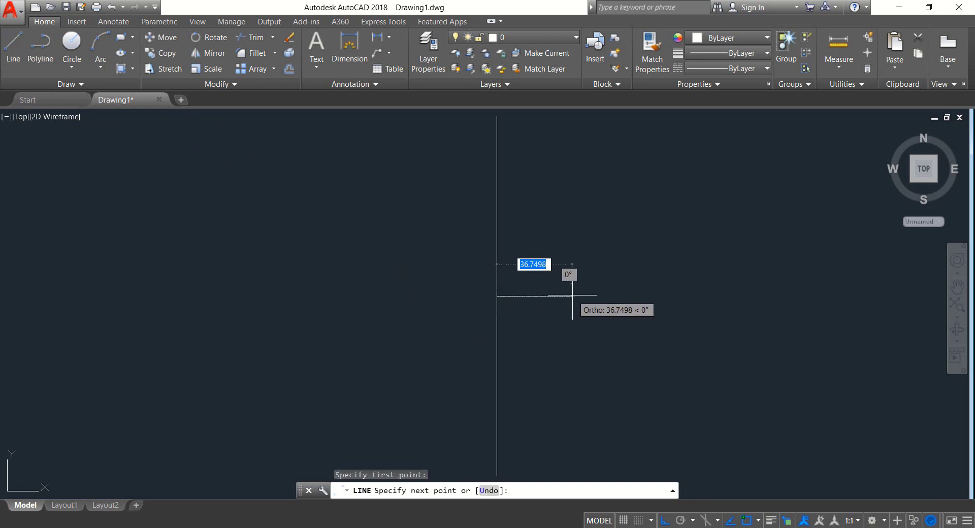
text(1)
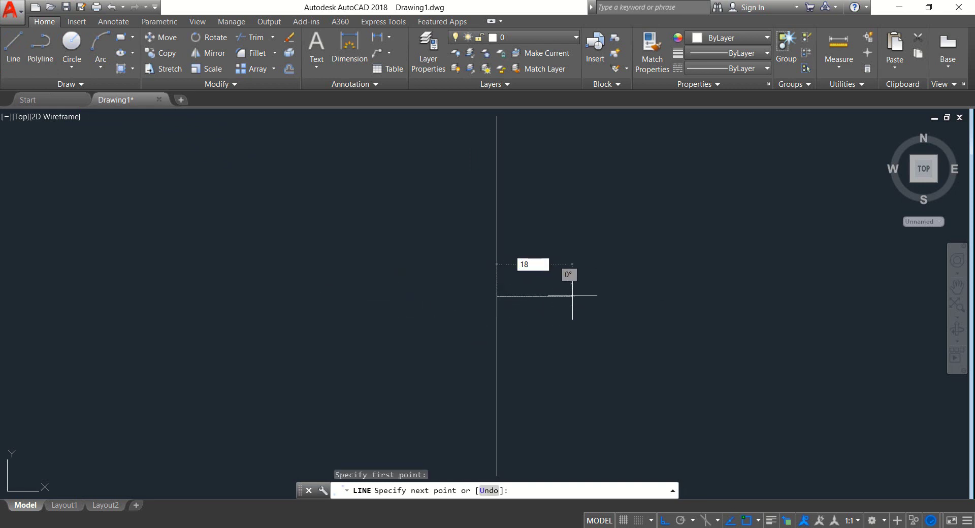
text(8)
key(Return)
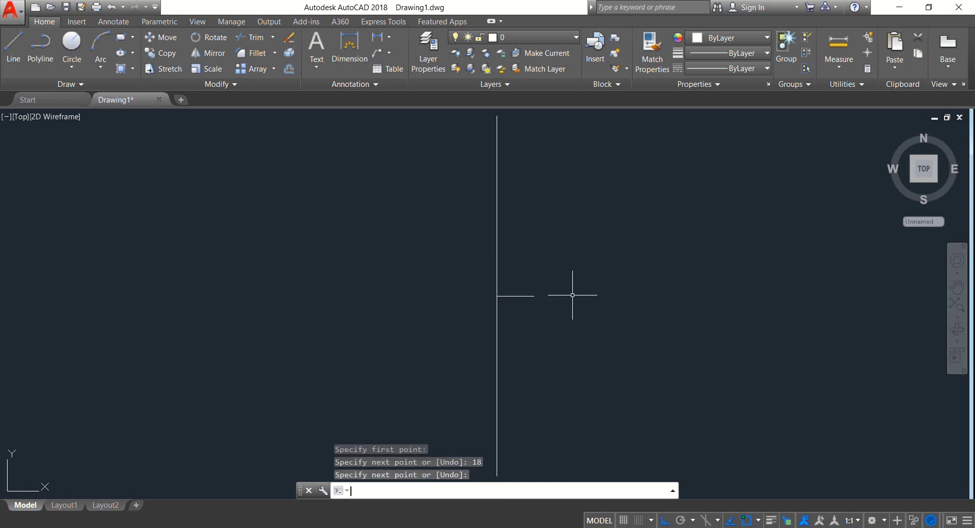
click(13, 49)
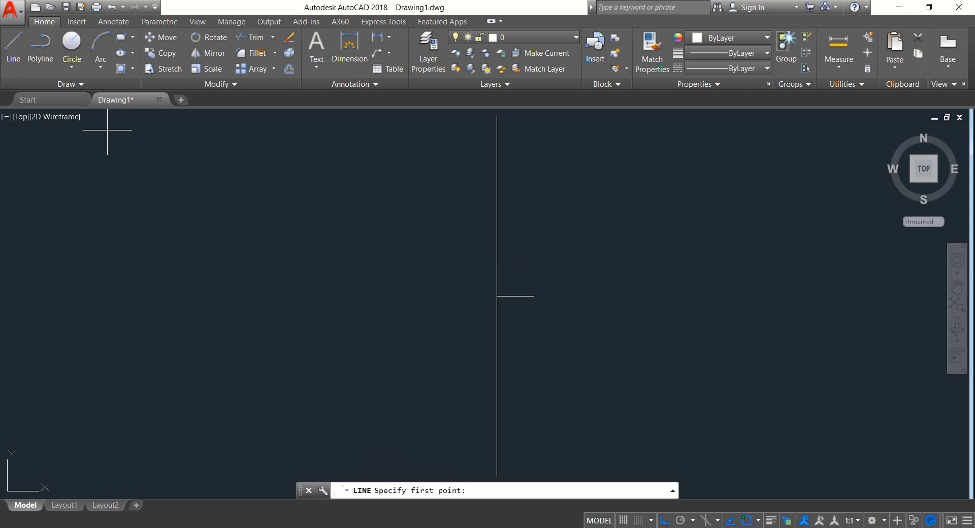
click(497, 295)
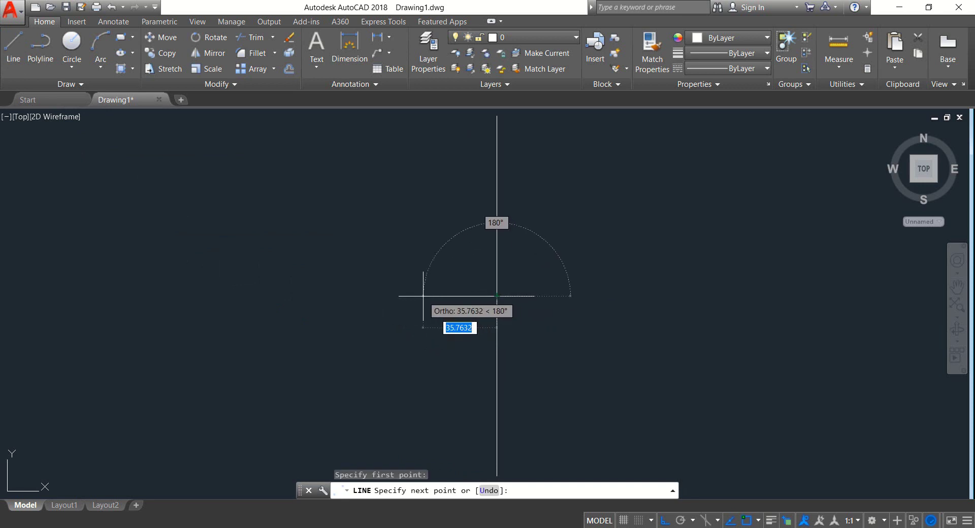
text(18)
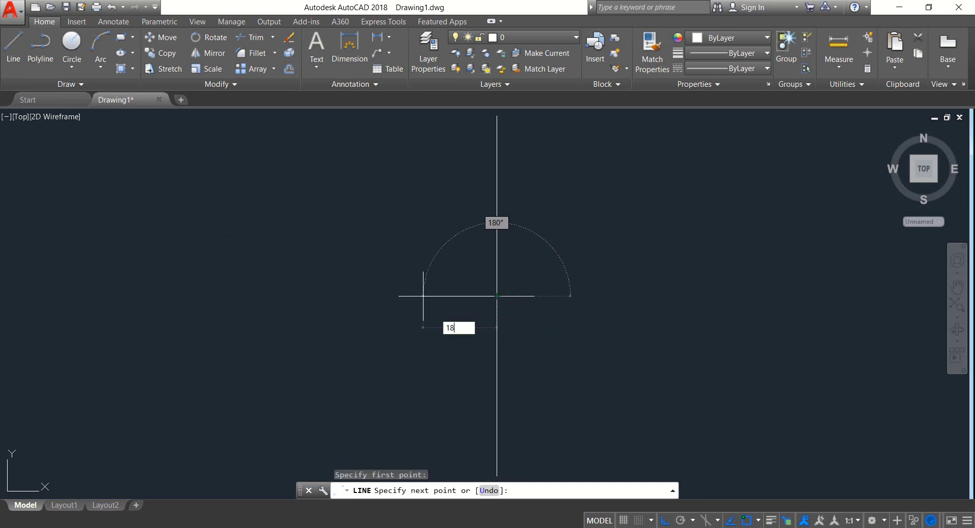
key(Return)
key(Return)
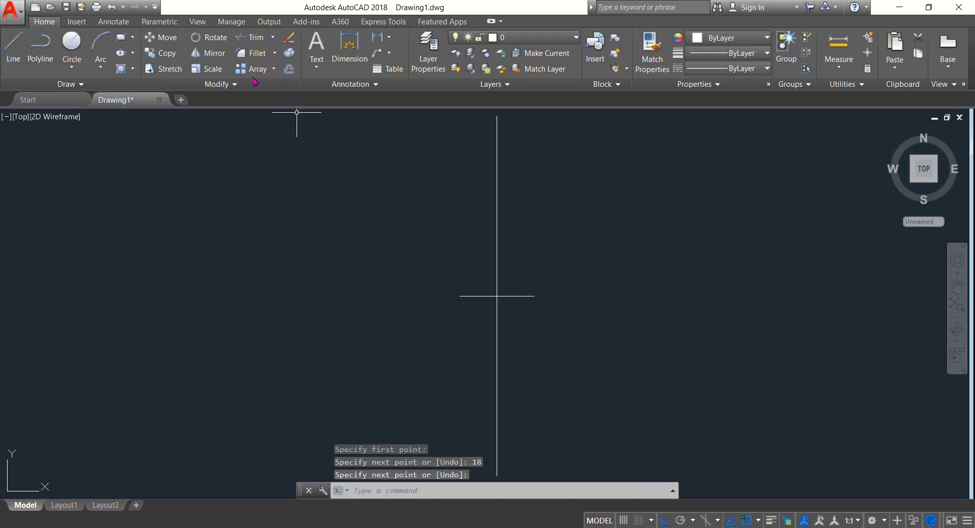
Offset the horizontal line 23 units above and 23 units below it.
click(289, 69)
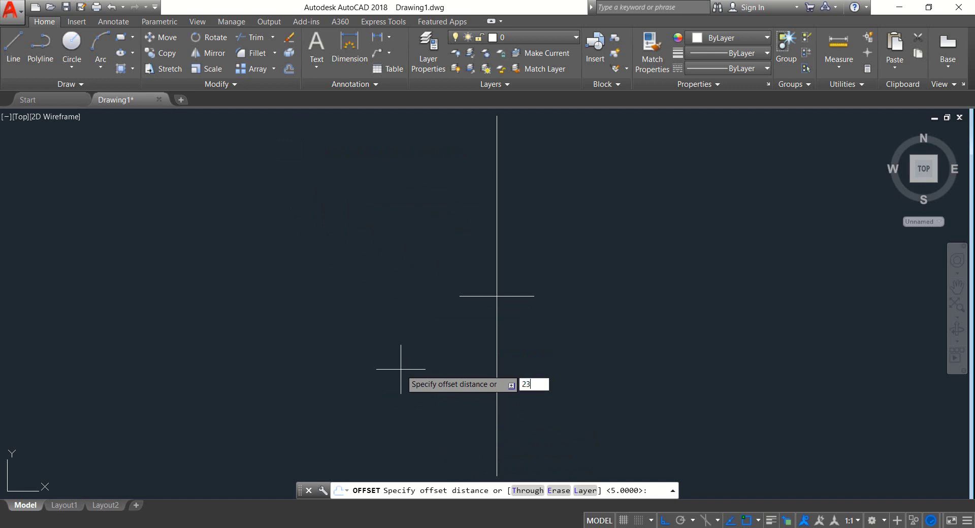
key(Return)
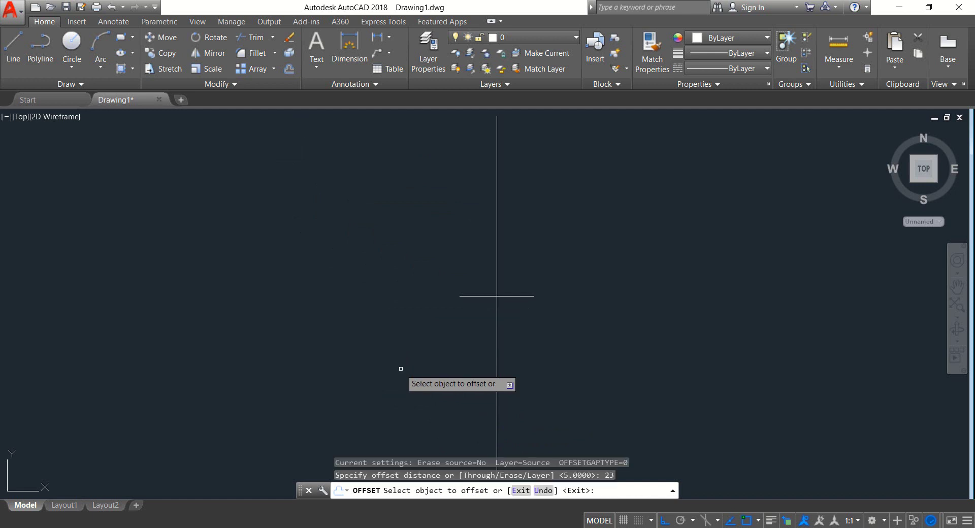
click(466, 296)
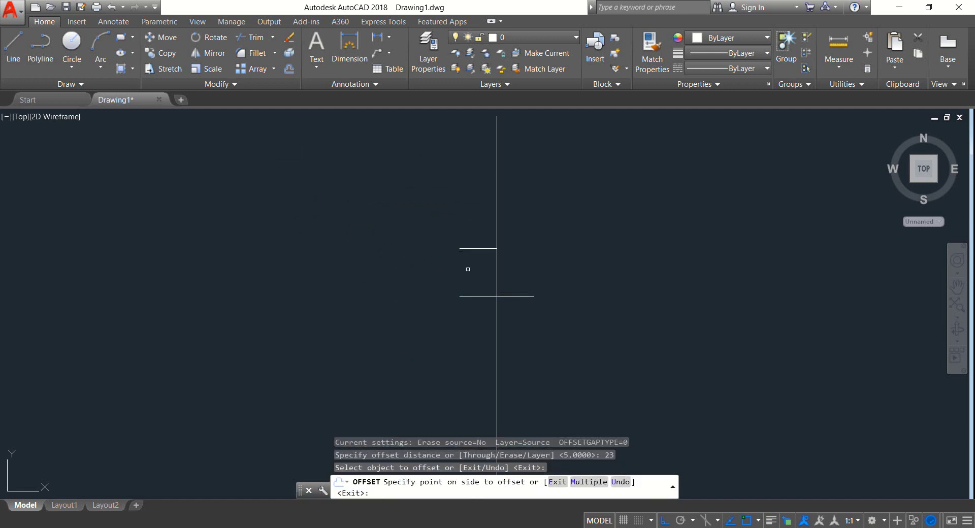
click(468, 269)
click(524, 296)
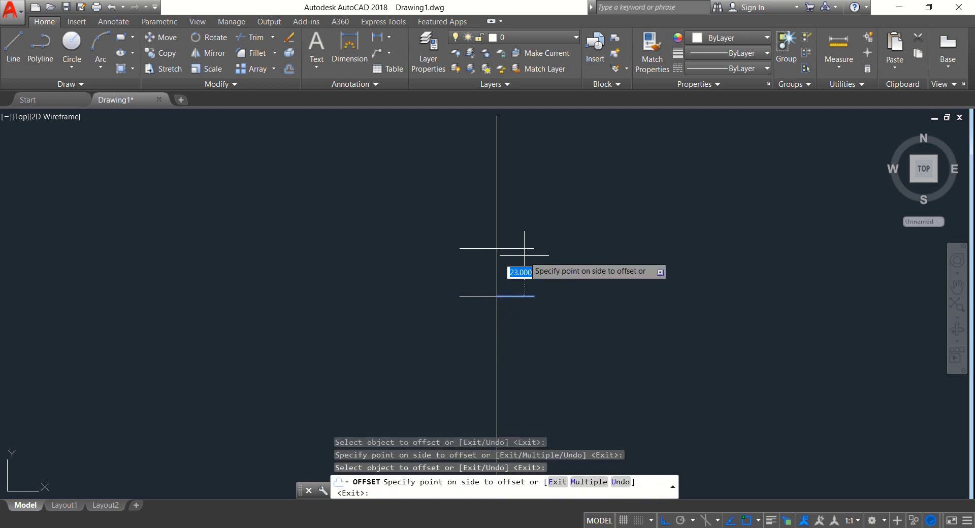
click(524, 256)
click(523, 296)
click(529, 336)
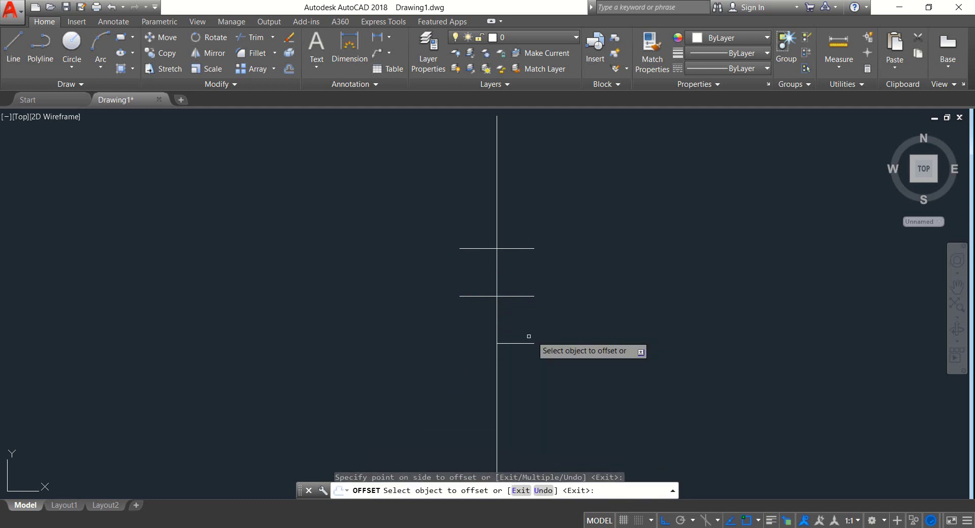
click(464, 297)
click(473, 363)
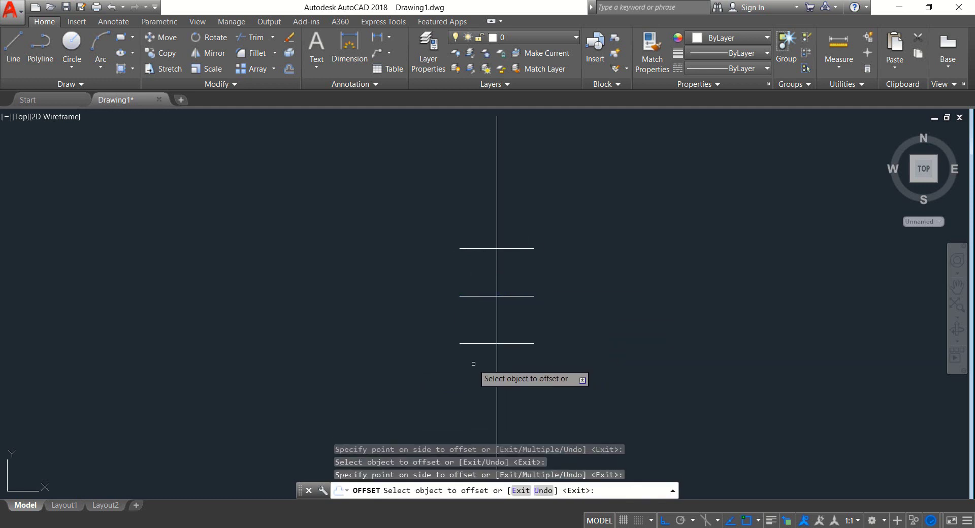
key(Return)
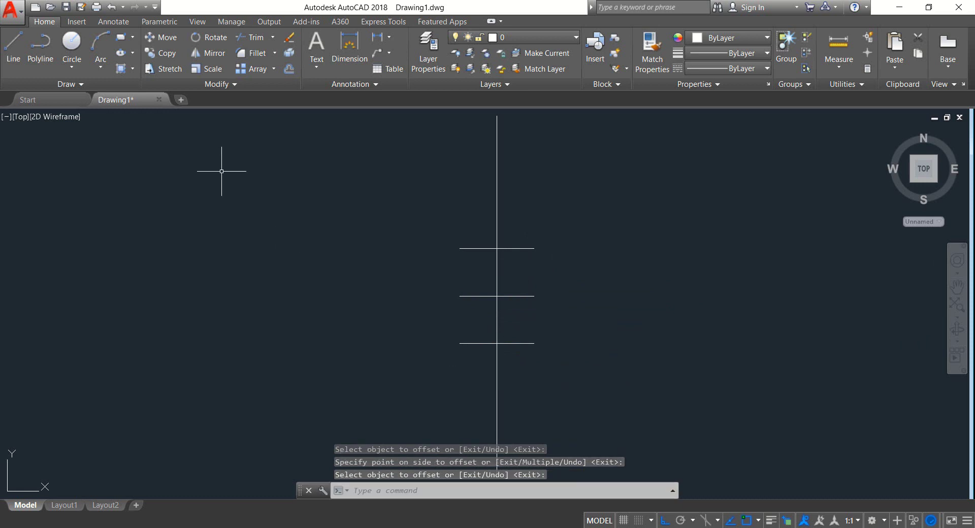
Draw two radius-28 circles centred on the ends of the upper horizontal line.
click(75, 43)
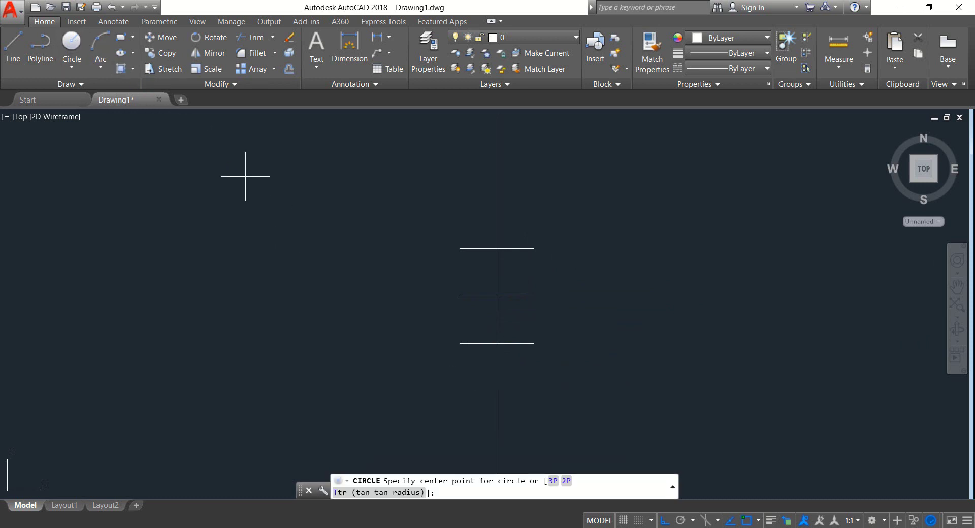
click(533, 248)
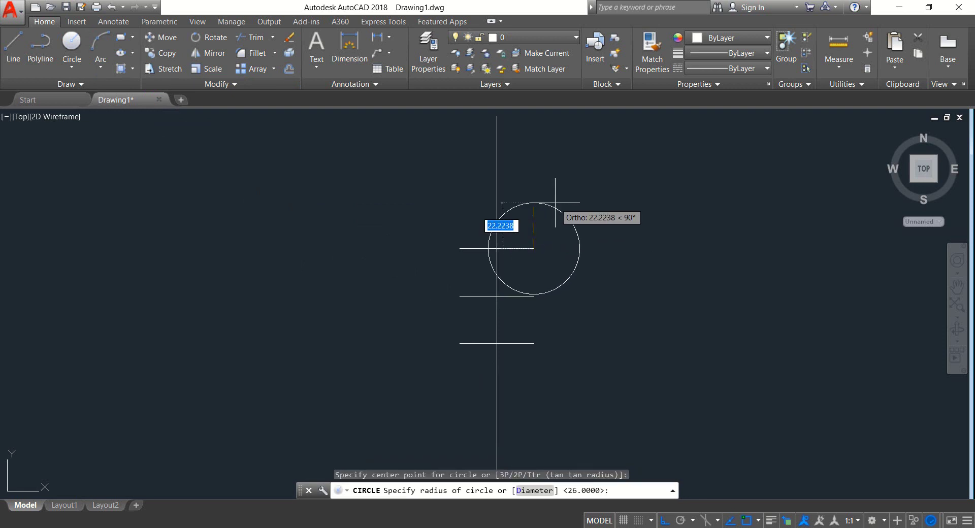
text(28)
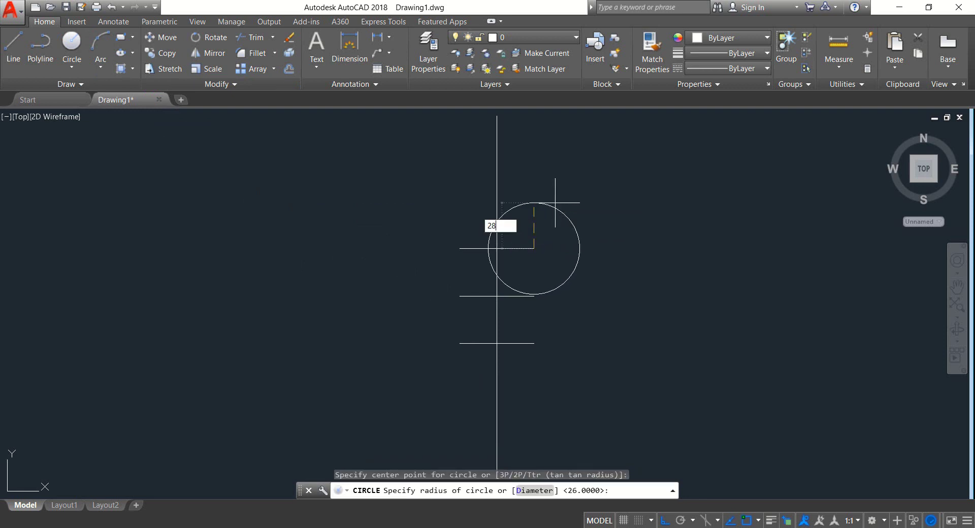
key(Return)
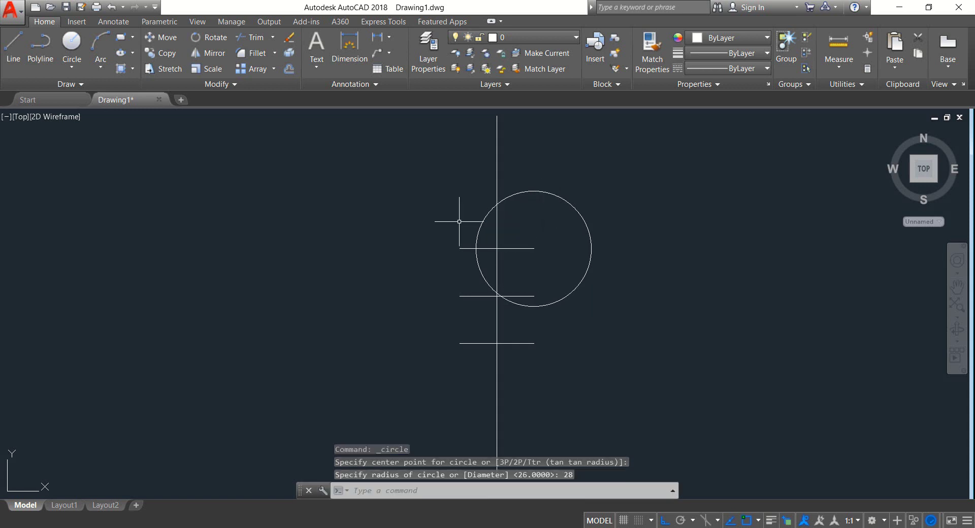
click(76, 48)
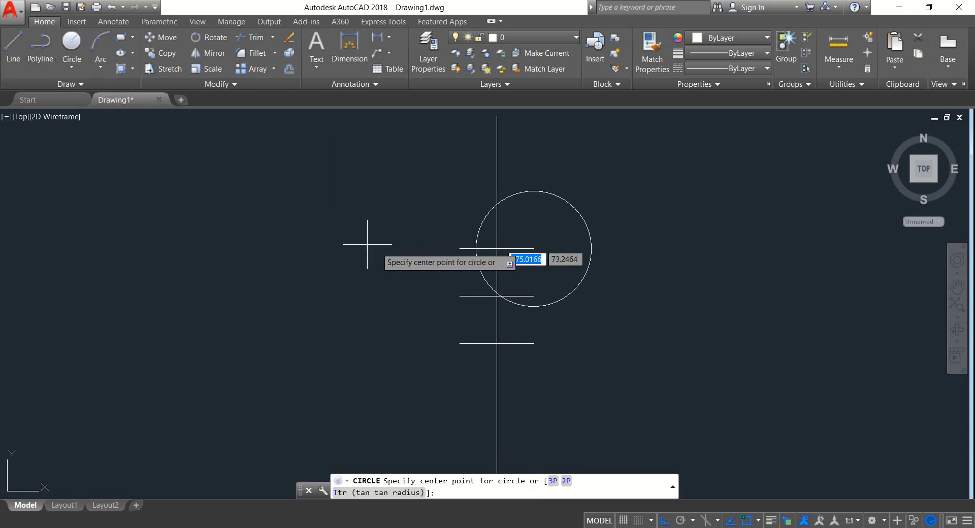
click(459, 249)
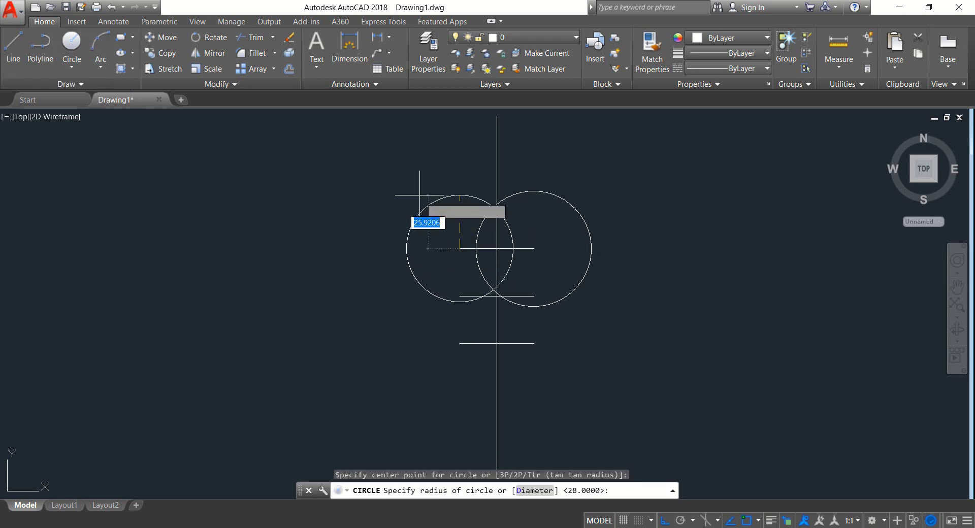
text(2)
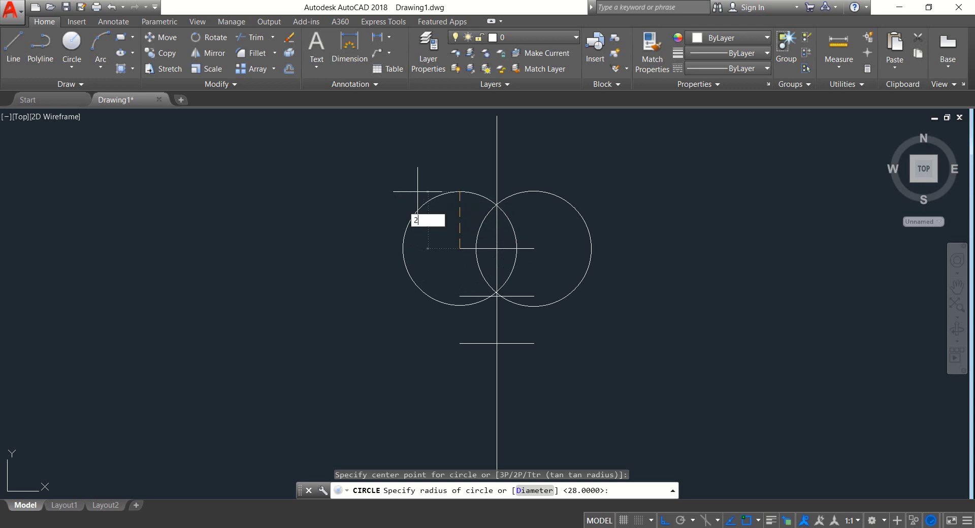
text(8)
key(Return)
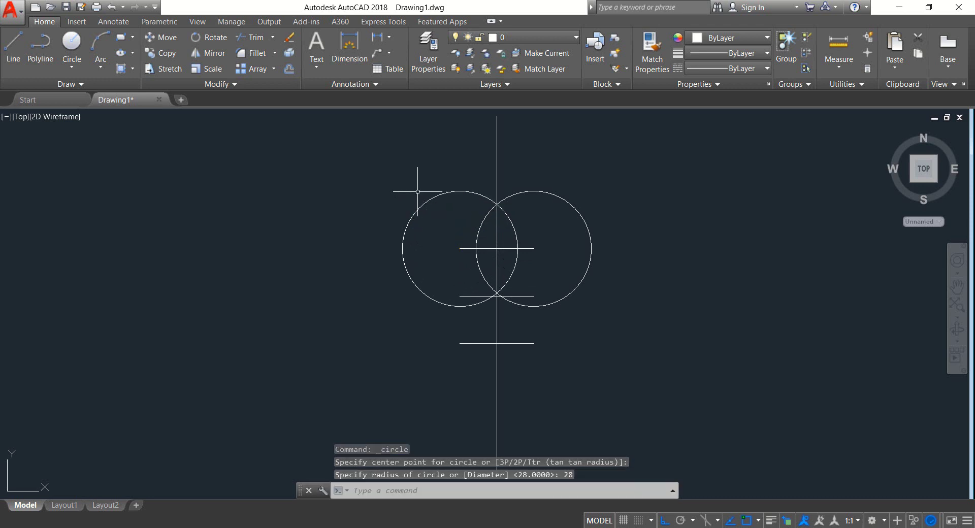
Draw two radius-16 circles centred on the ends of the lower horizontal line.
click(72, 48)
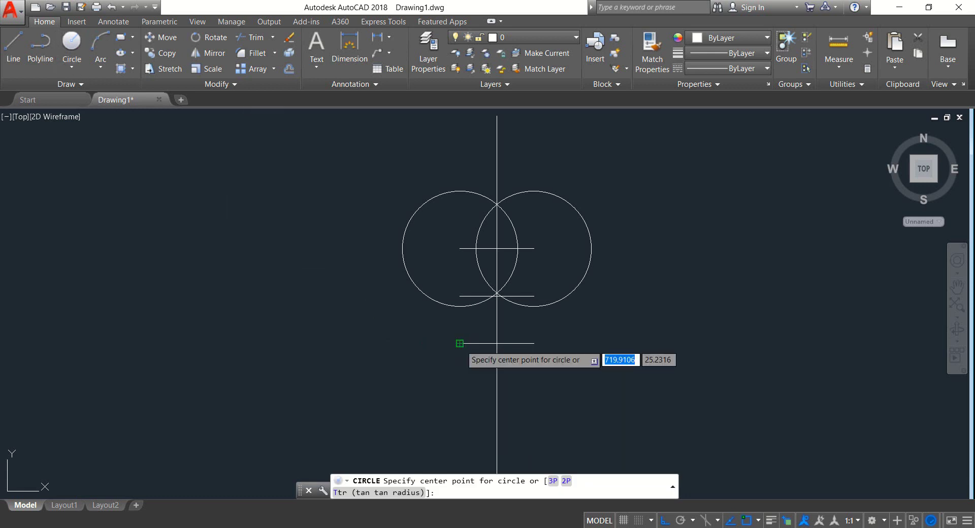
click(460, 343)
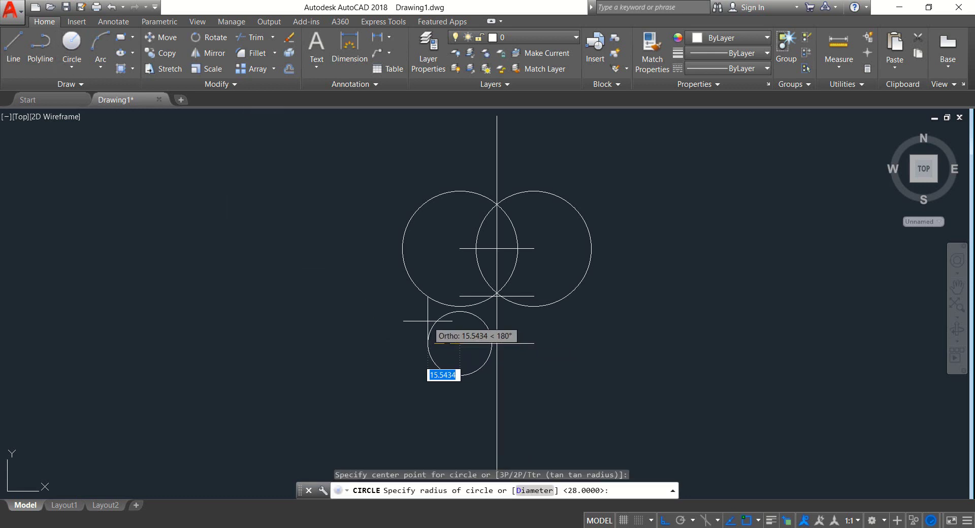
text(1)
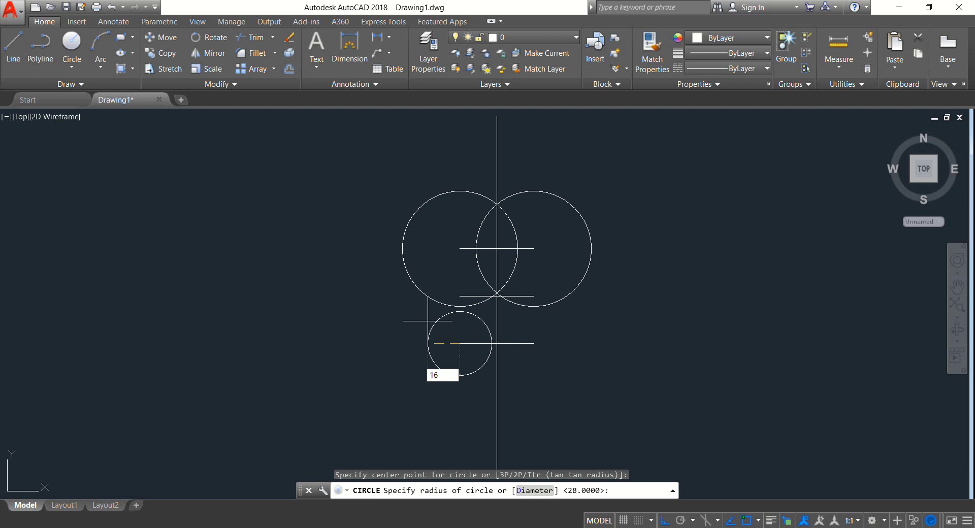
text(6)
key(Return)
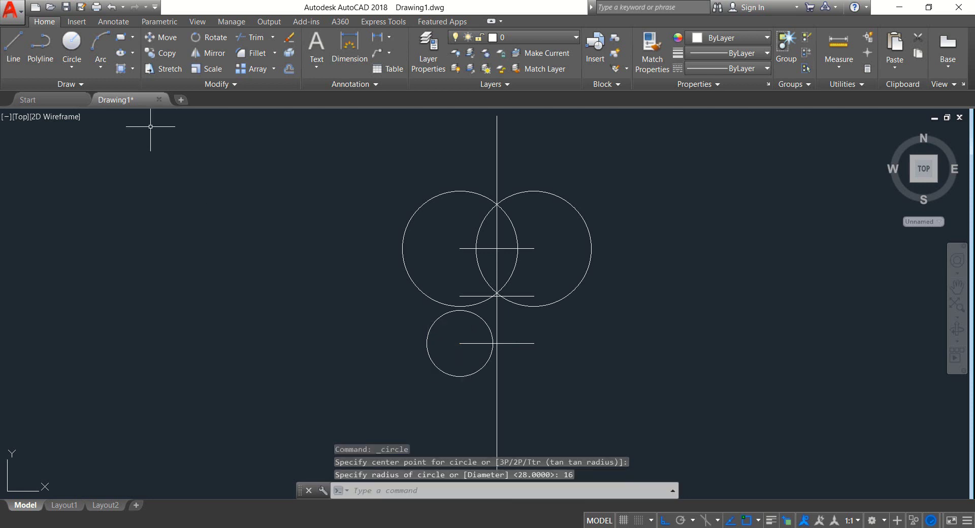
click(76, 45)
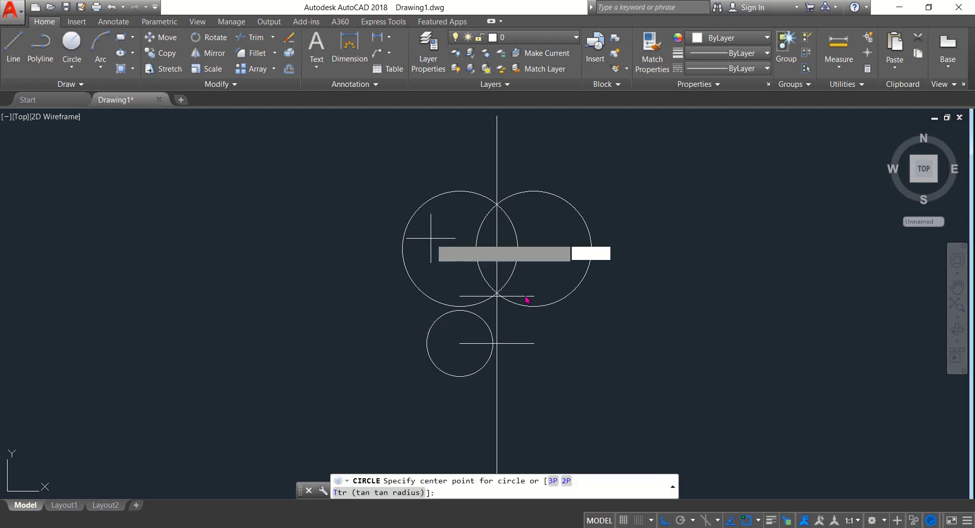
click(534, 343)
text(16)
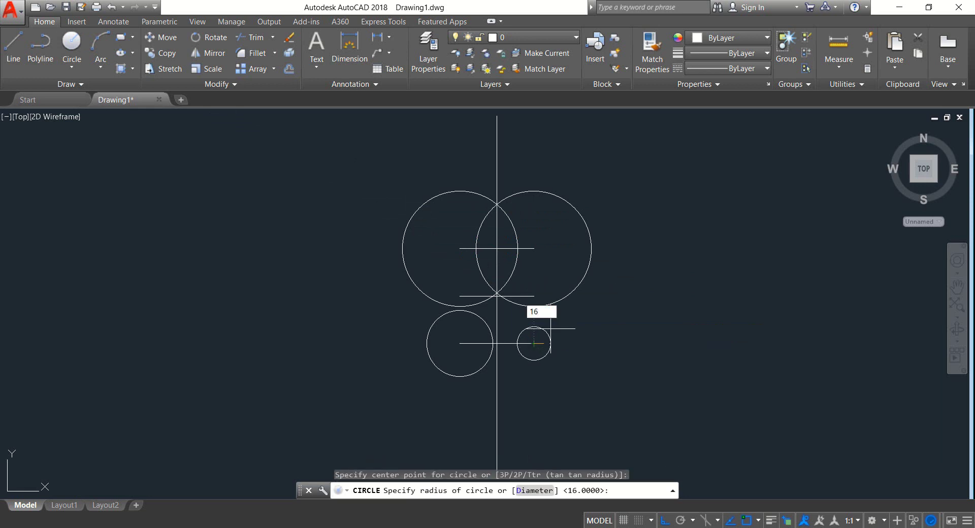
key(Return)
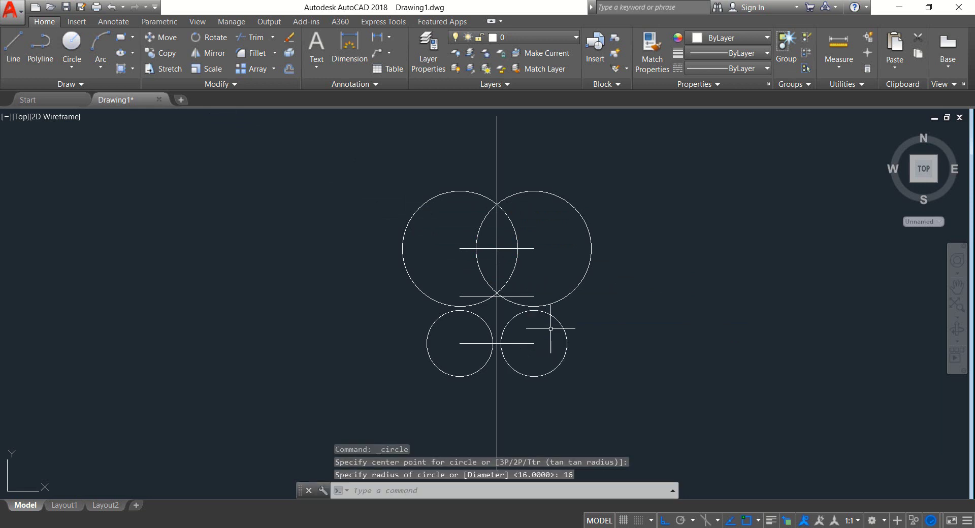
click(72, 67)
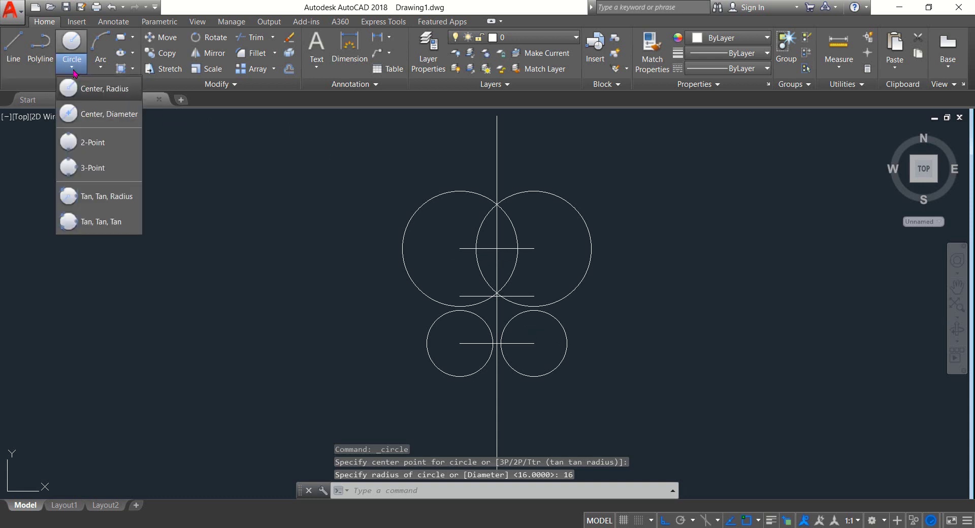
Draw radius-70 Tan, Tan, Radius circles touching the left pair and the right pair of circles.
click(95, 201)
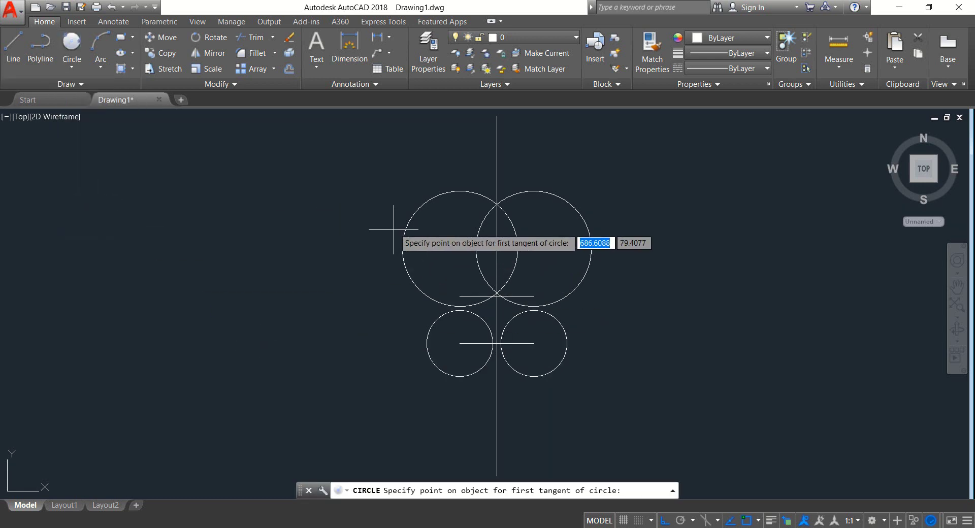
click(419, 205)
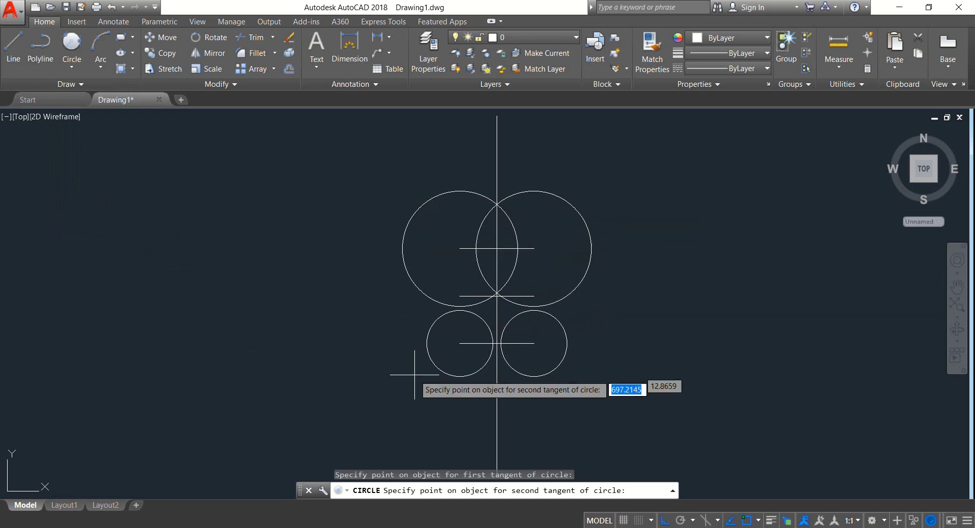
click(440, 369)
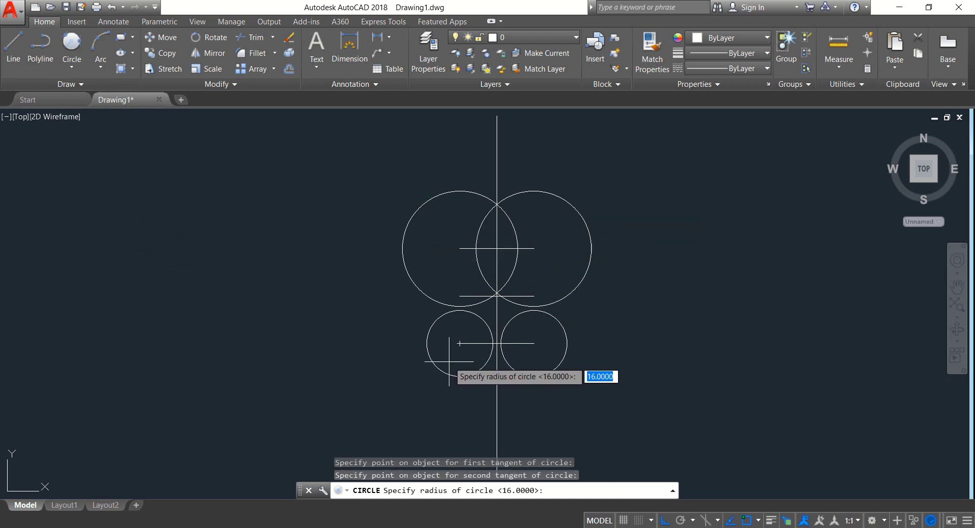
key(Return)
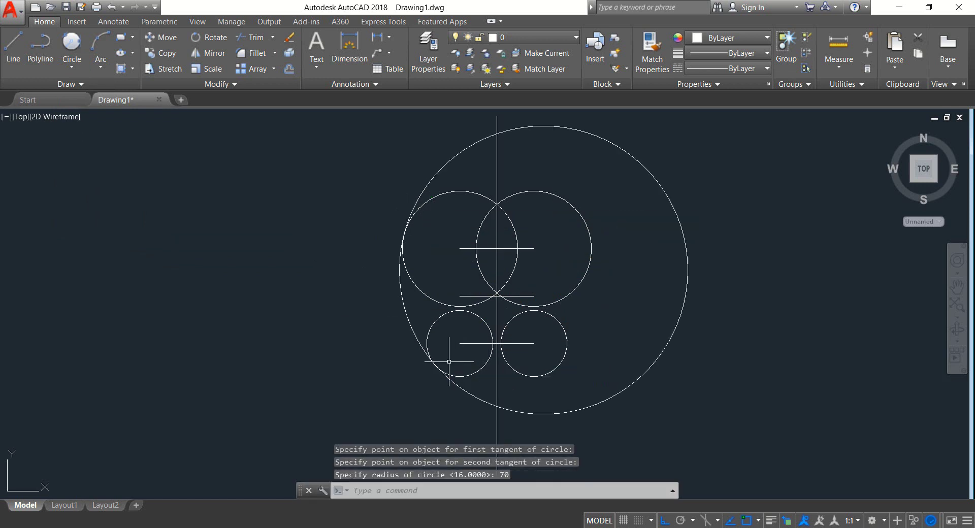
click(72, 45)
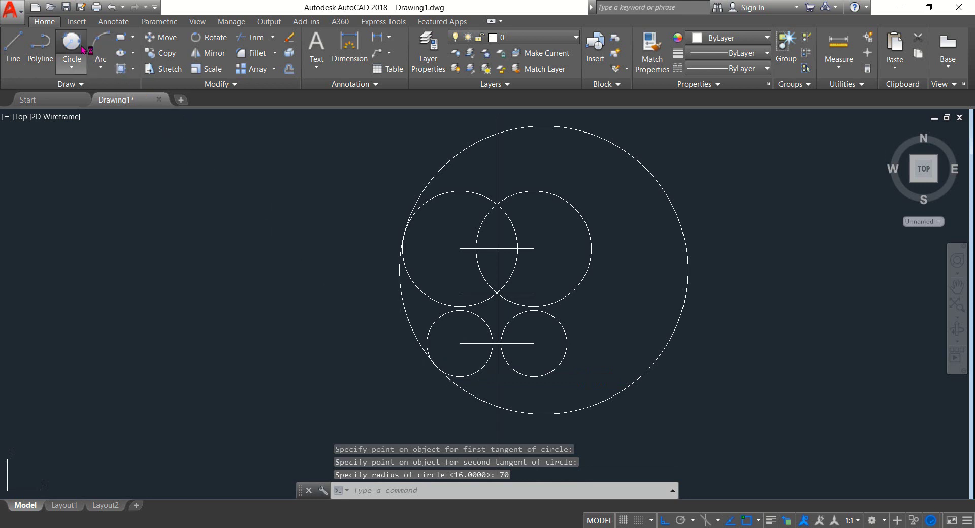
click(562, 198)
click(559, 366)
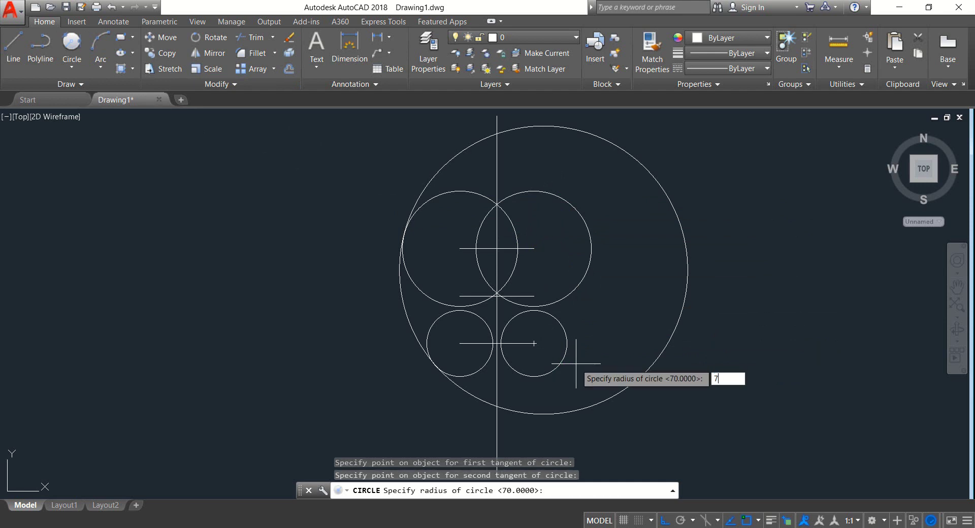
key(Return)
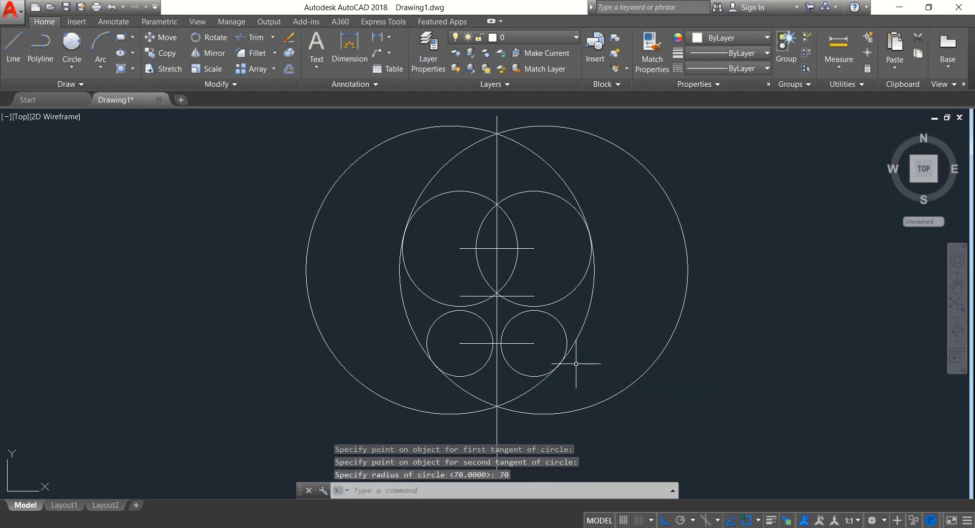
scroll(576, 363, down, 2)
Select all circles and lines as trim edges and cut away the first excess outer arcs.
click(685, 448)
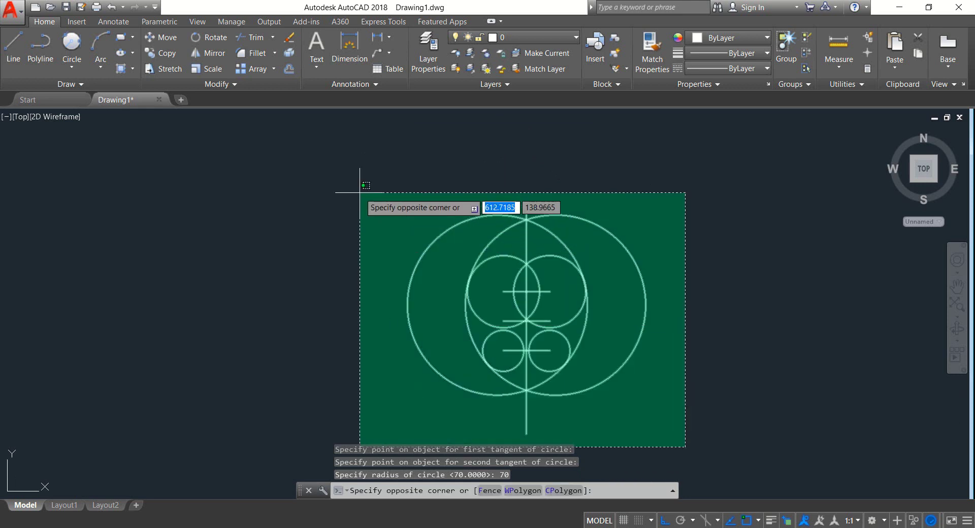
click(341, 160)
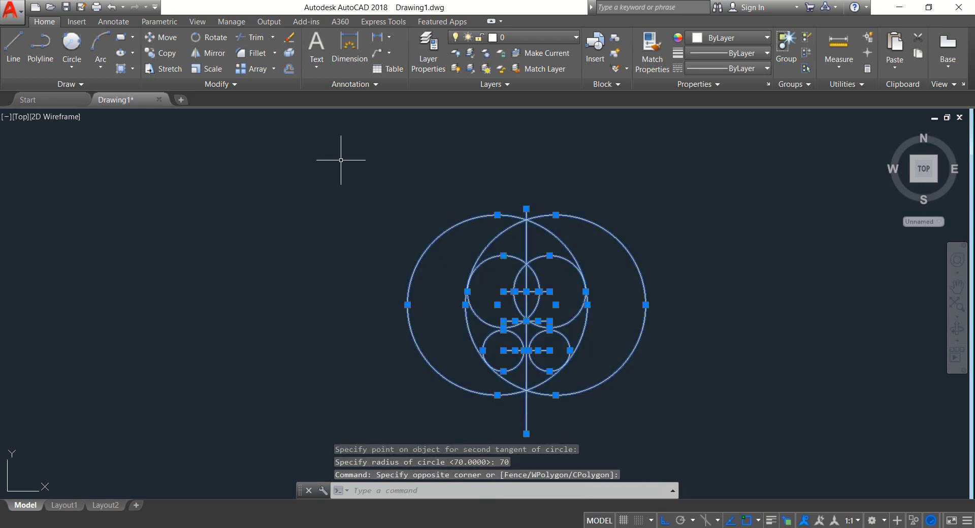
click(254, 37)
click(659, 353)
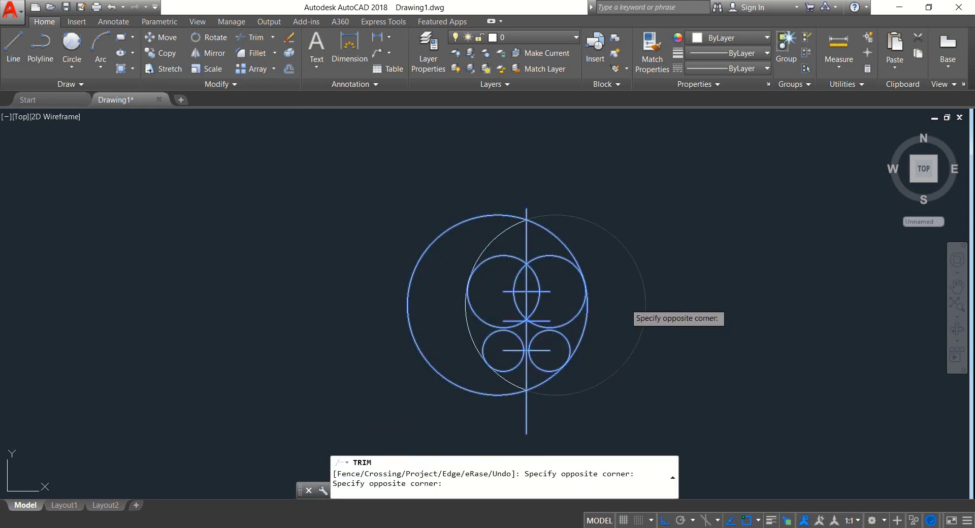
click(630, 315)
click(391, 219)
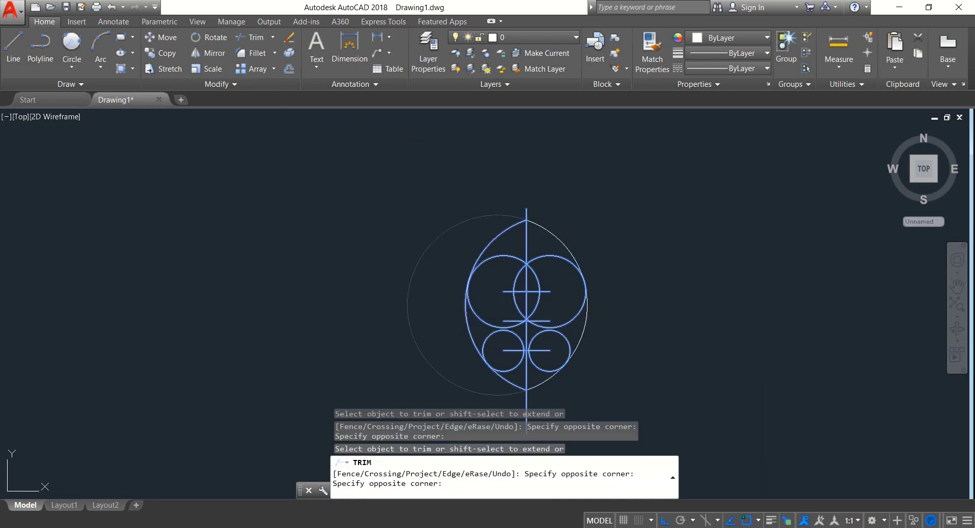
scroll(574, 199, up, 3)
click(567, 283)
click(383, 188)
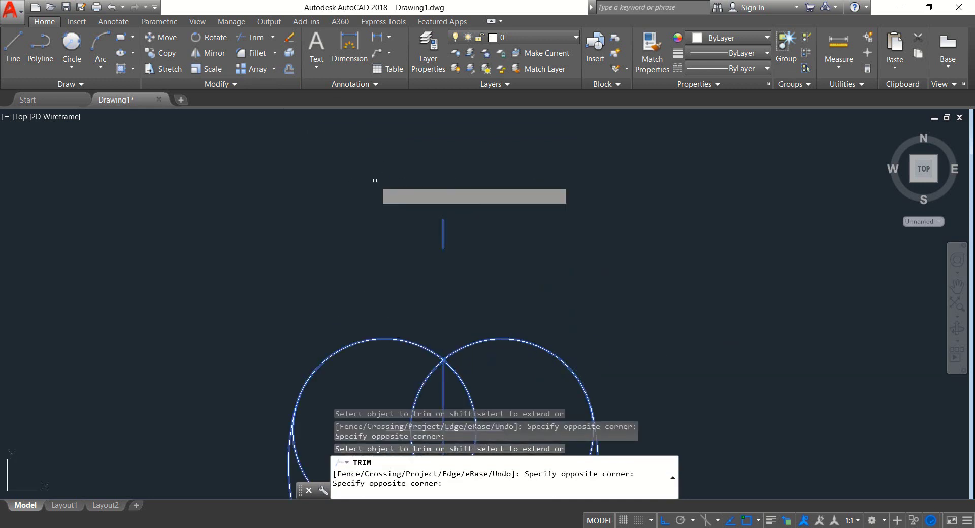
scroll(435, 217, down, 3)
scroll(436, 285, up, 5)
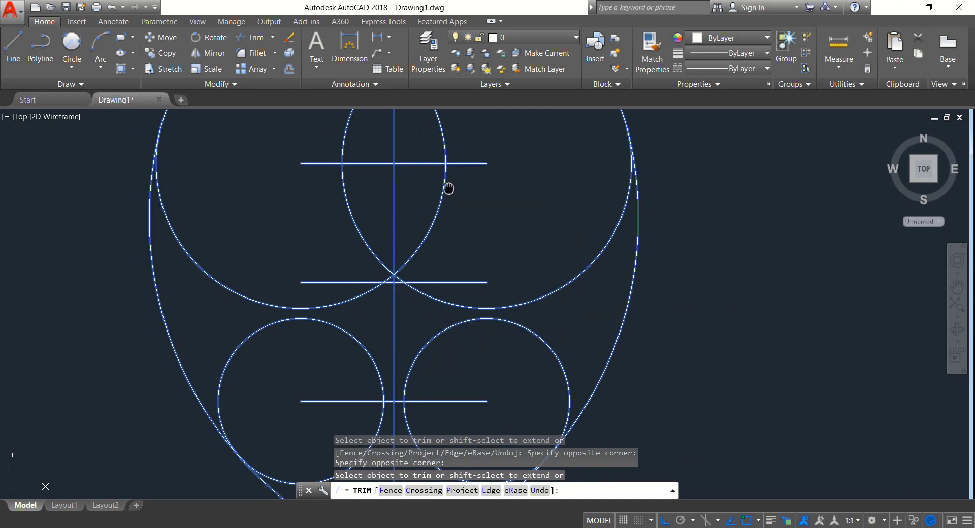
middle_drag(449, 190, 538, 324)
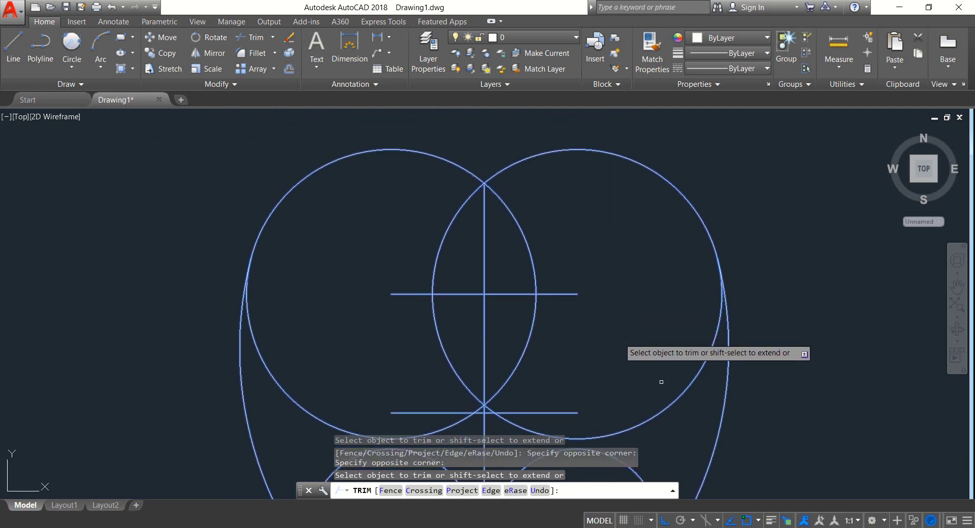
Trim the right circle's lower arc, the left circle's excess arc and the arcs below the small circles.
click(670, 423)
click(653, 394)
scroll(408, 338, down, 2)
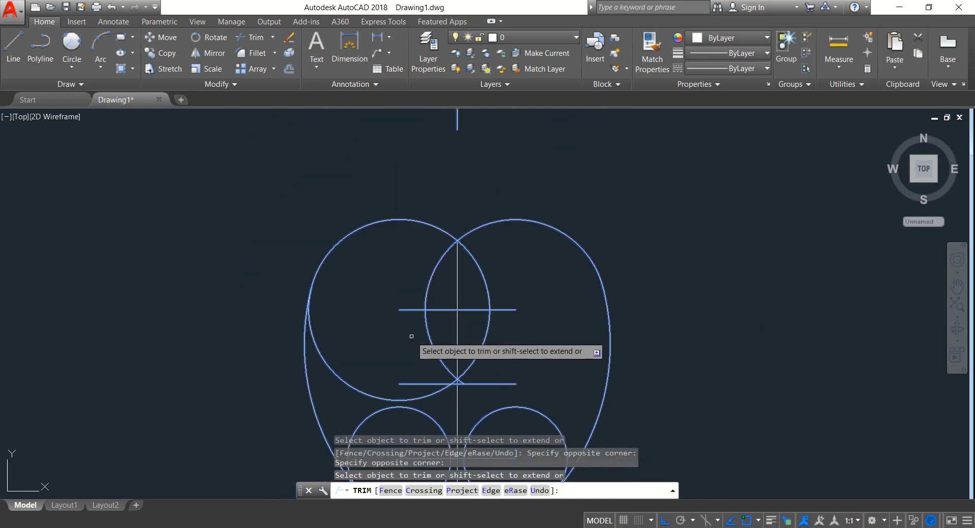
click(412, 389)
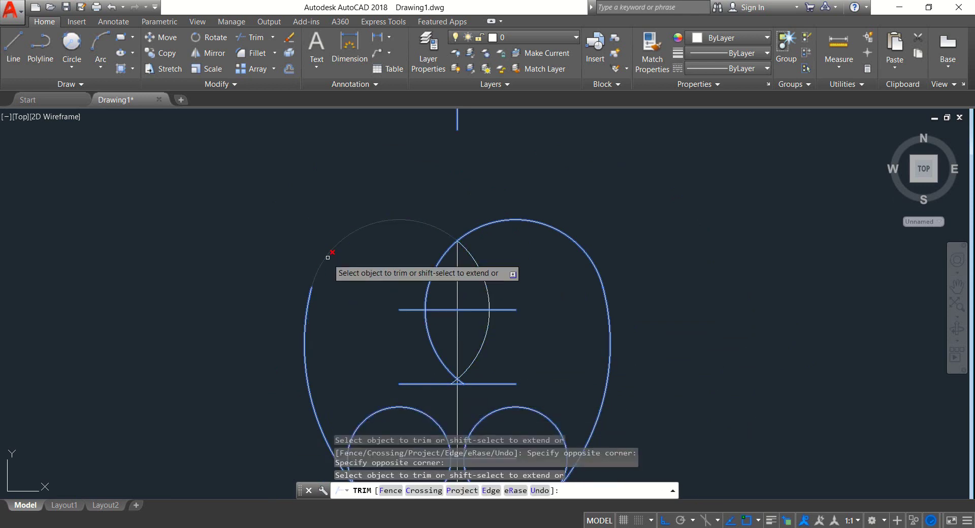
click(535, 283)
click(403, 265)
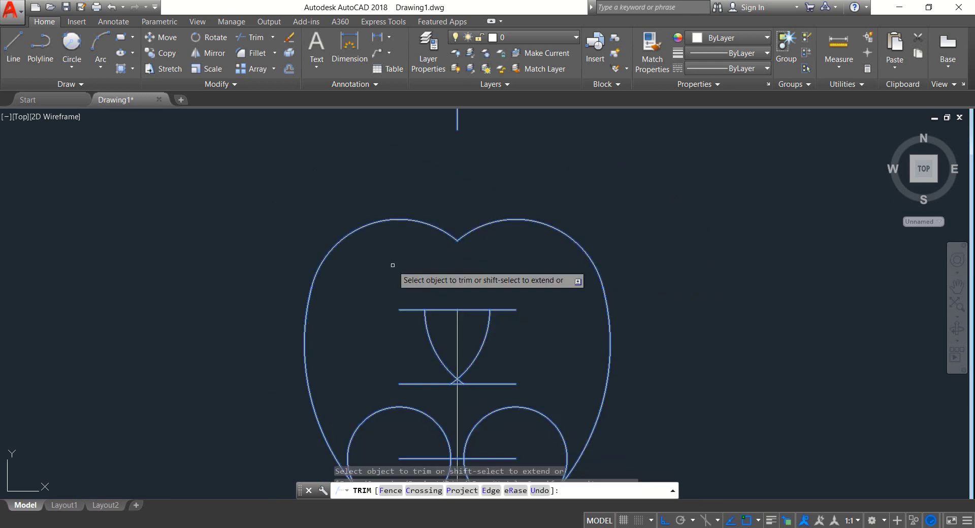
scroll(437, 269, down, 2)
scroll(457, 404, up, 3)
click(455, 361)
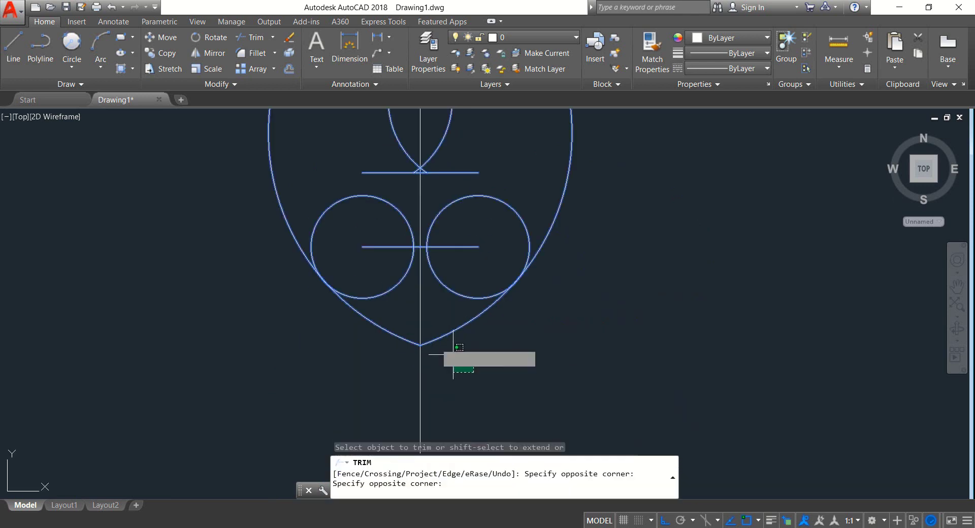
click(415, 290)
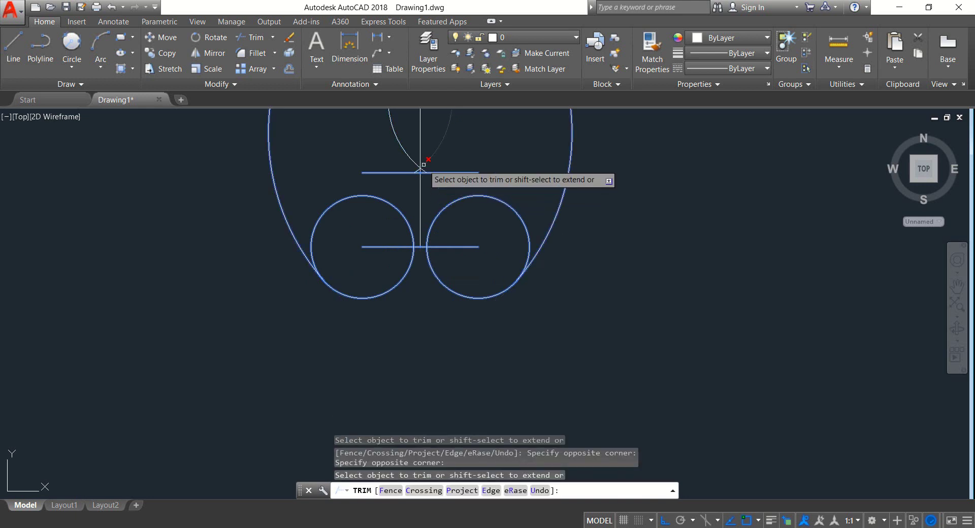
Trim off the upper halves of both circles and both ends of the lower horizontal line.
scroll(420, 170, up, 2)
click(510, 244)
click(356, 218)
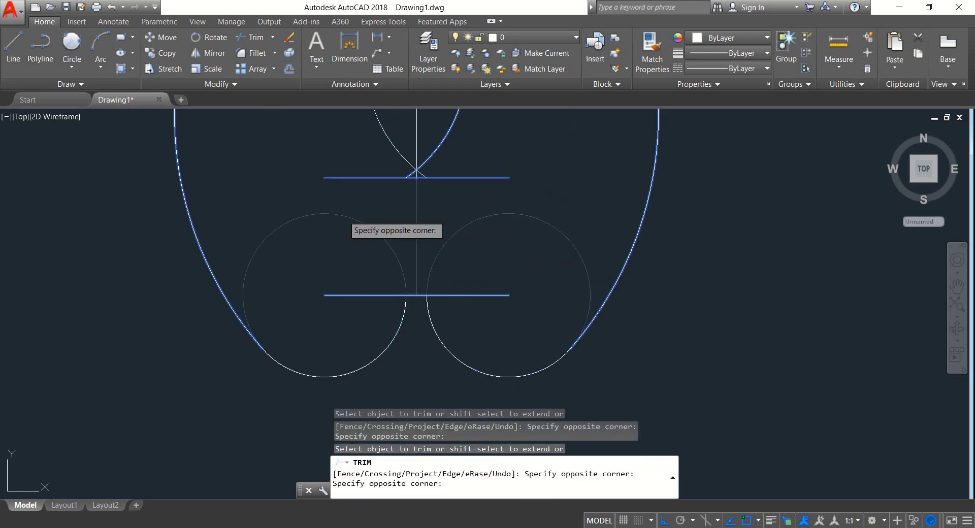
click(544, 326)
click(488, 280)
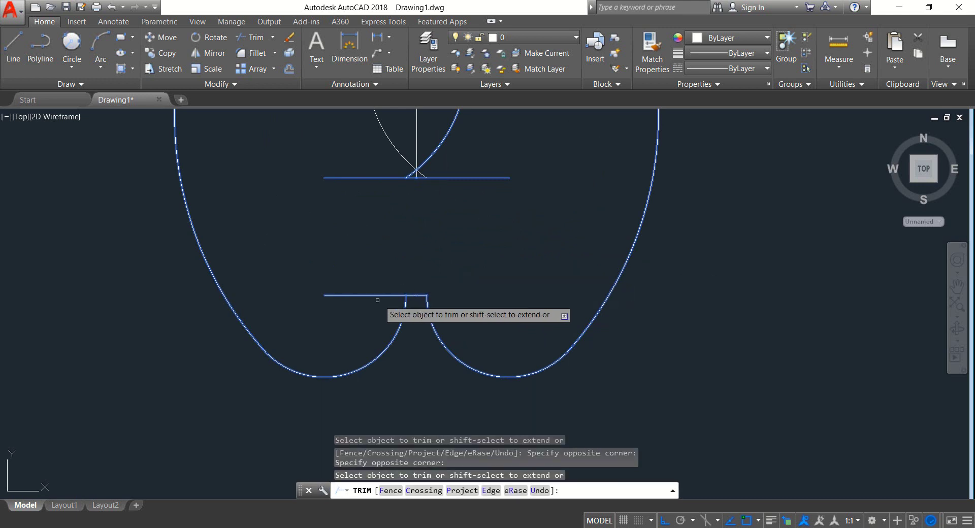
click(362, 290)
click(357, 295)
key(Return)
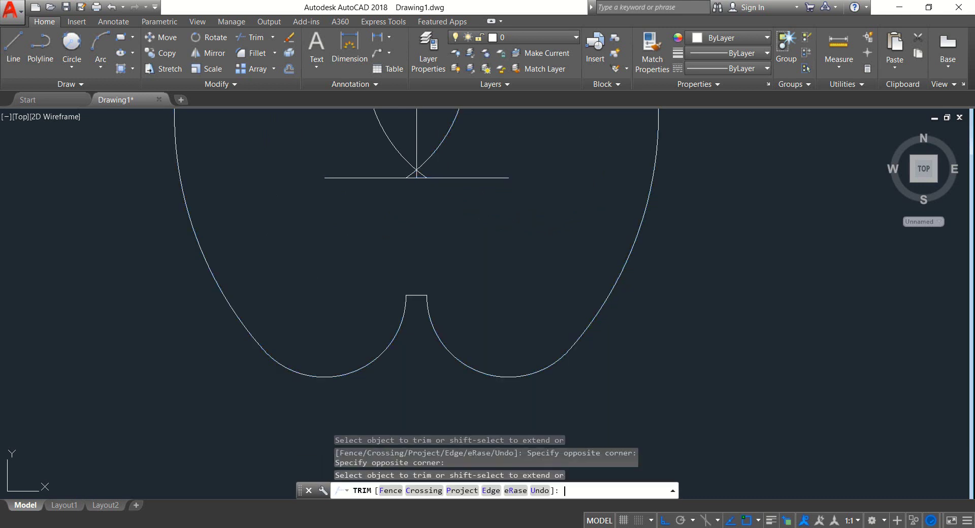
scroll(348, 266, down, 2)
Window-select the central construction lines and arcs and delete them.
middle_drag(348, 266, 413, 356)
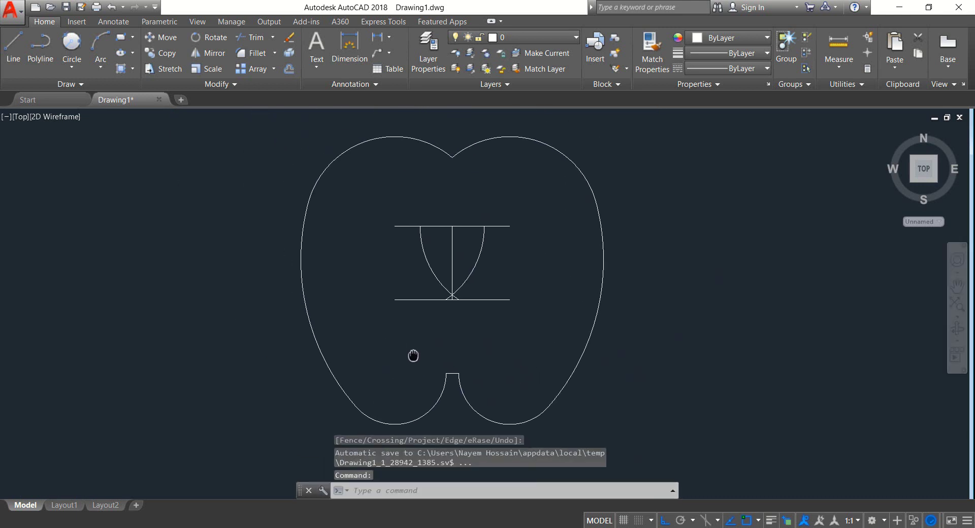
click(518, 336)
click(353, 195)
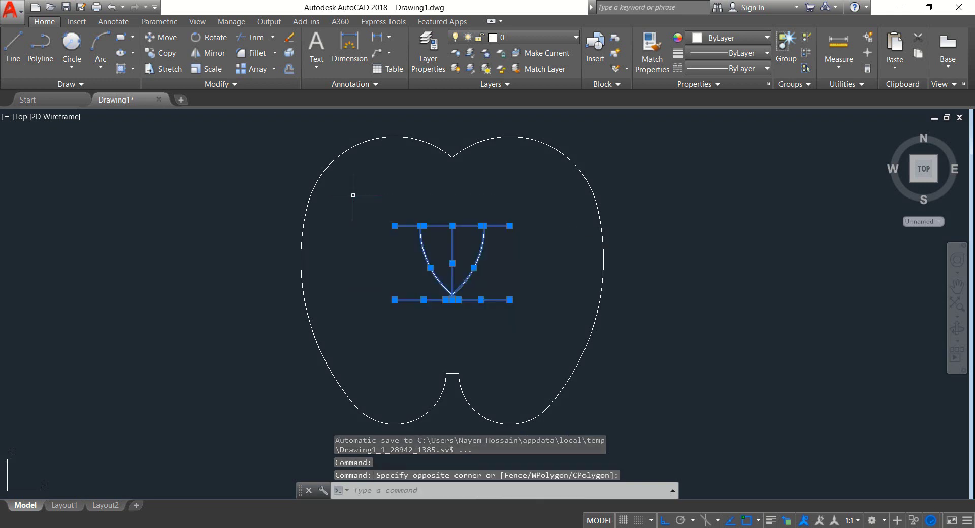
key(Delete)
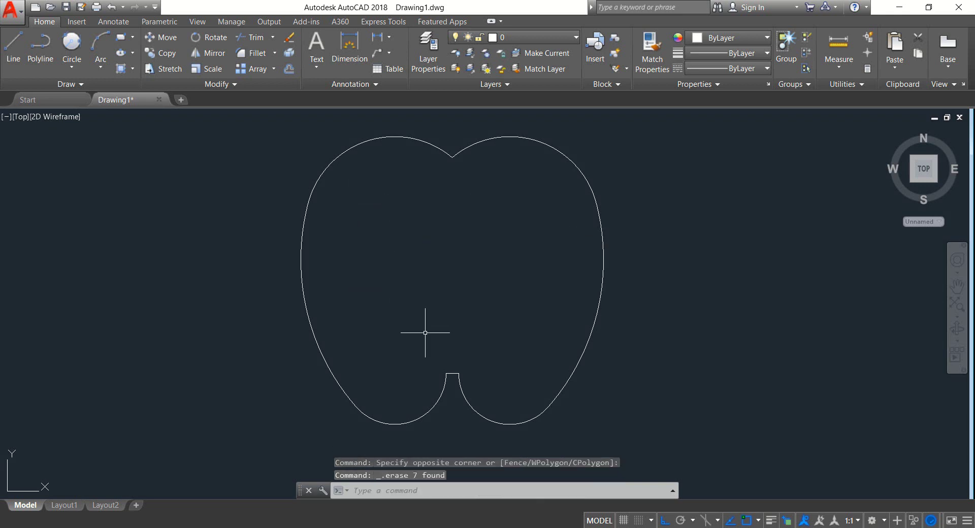
Erase the short line across the top of the notch and recentre the apple outline.
scroll(457, 379, up, 5)
click(415, 396)
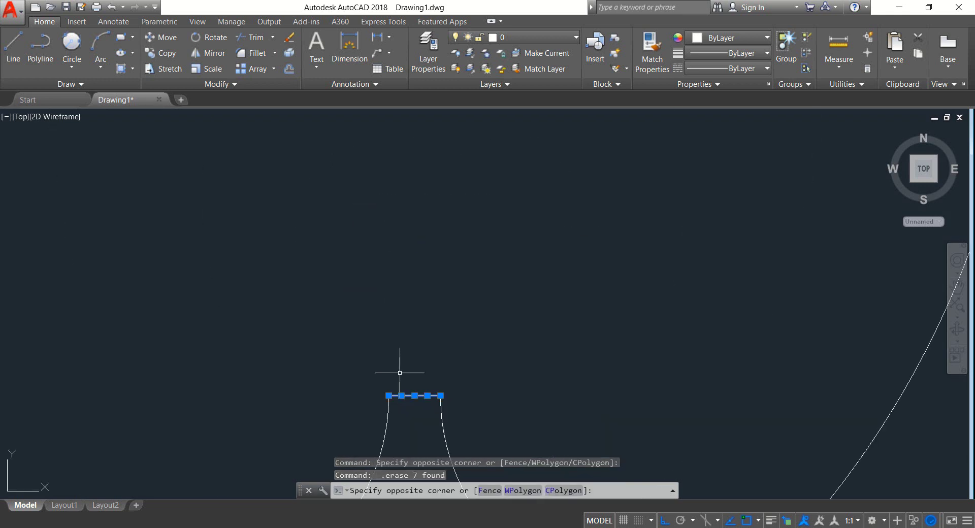
click(289, 37)
scroll(327, 169, down, 6)
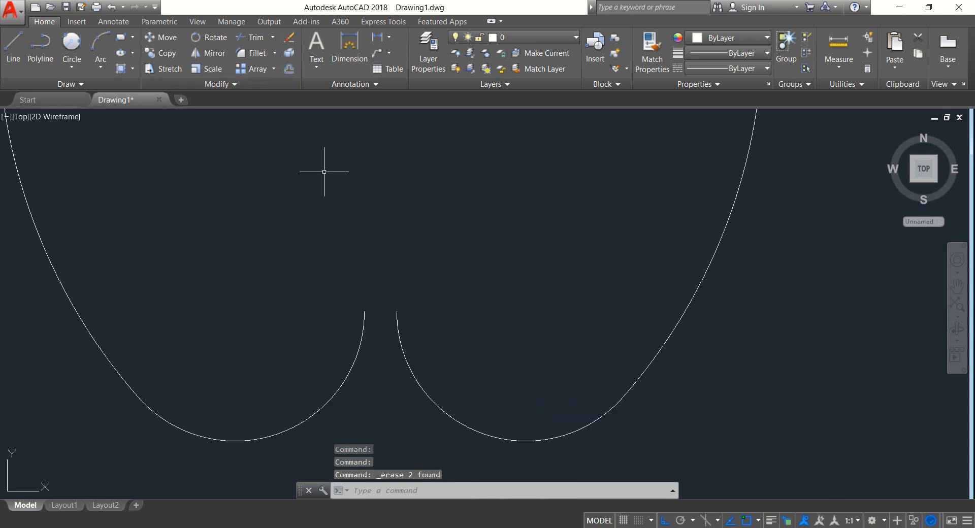
mouse_move(324, 228)
middle_down()
mouse_move(394, 246)
mouse_move(483, 338)
middle_up()
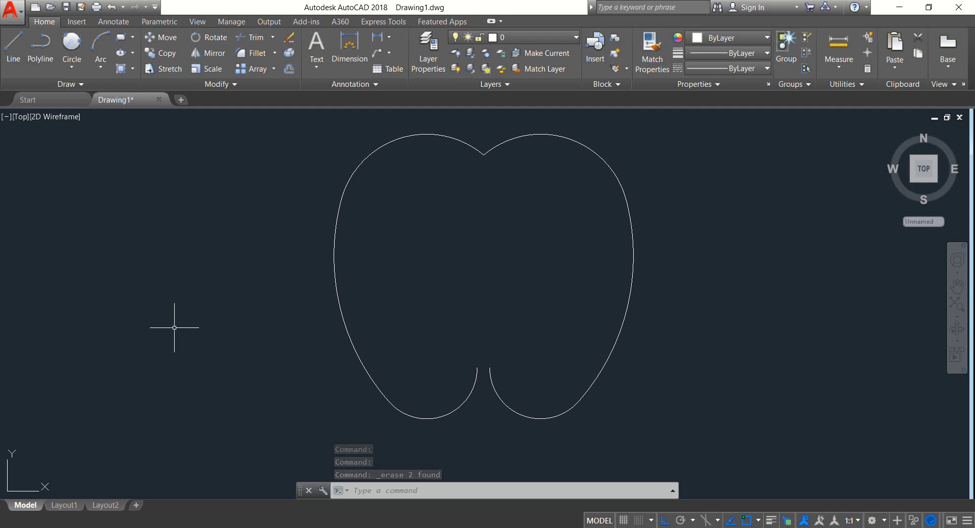
click(531, 393)
Close the bottom gap by filleting the two bottom arcs at radius 24.
click(453, 341)
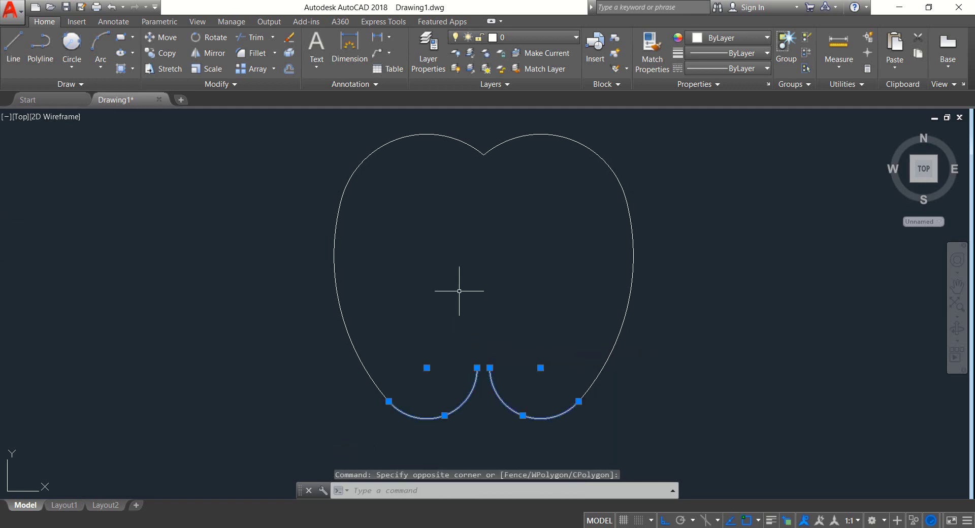
click(256, 53)
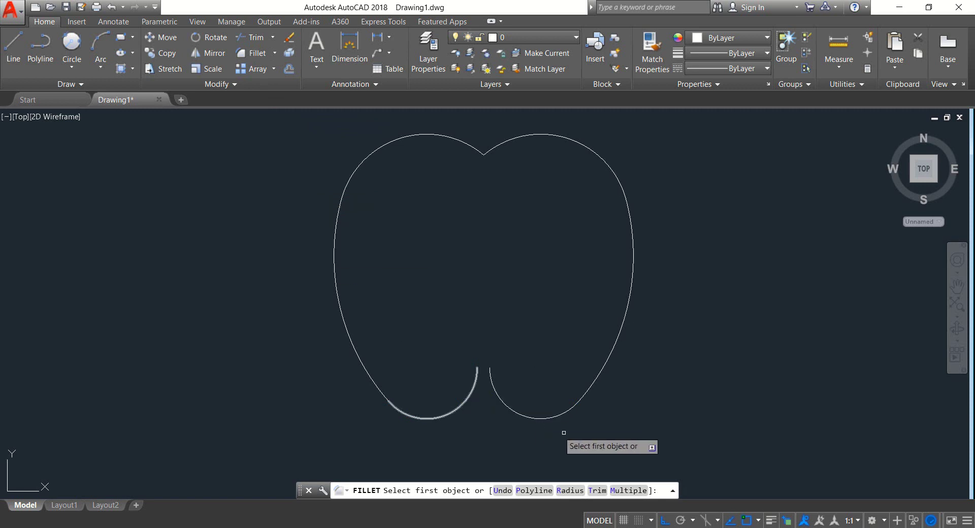
click(576, 495)
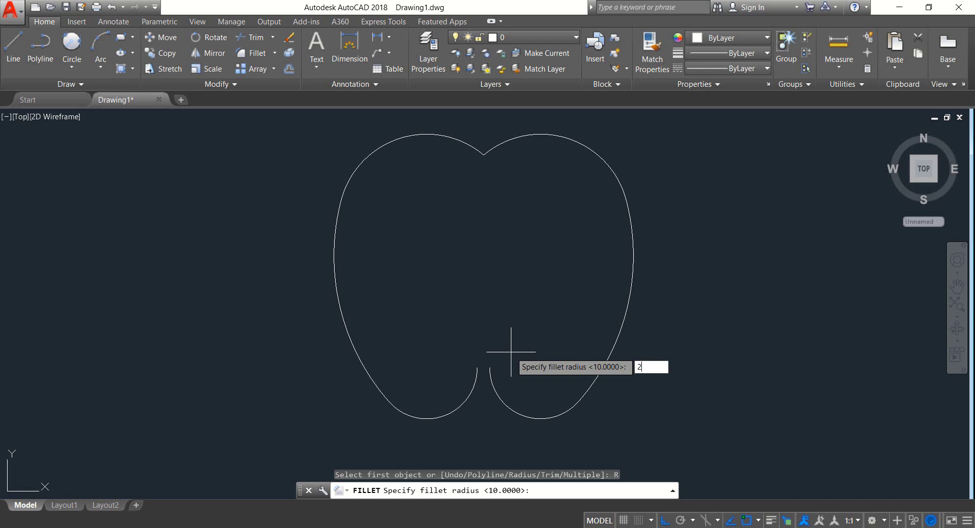
key(Return)
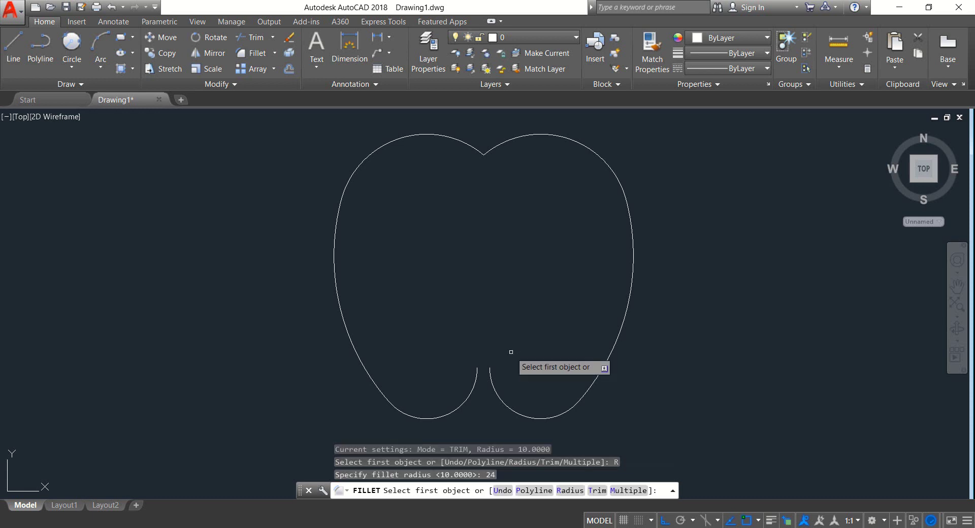
click(490, 378)
click(475, 377)
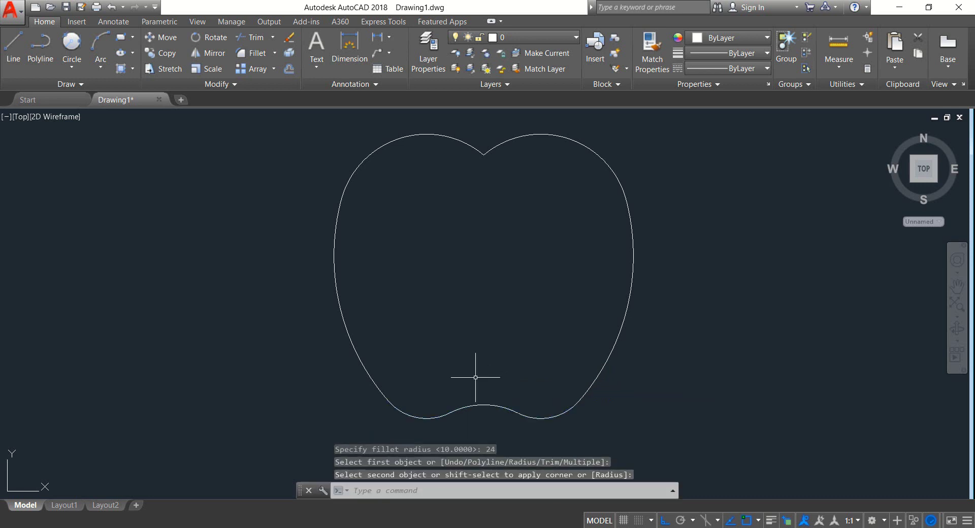
Round the dip between the two top arcs with a radius-10 fillet.
click(257, 53)
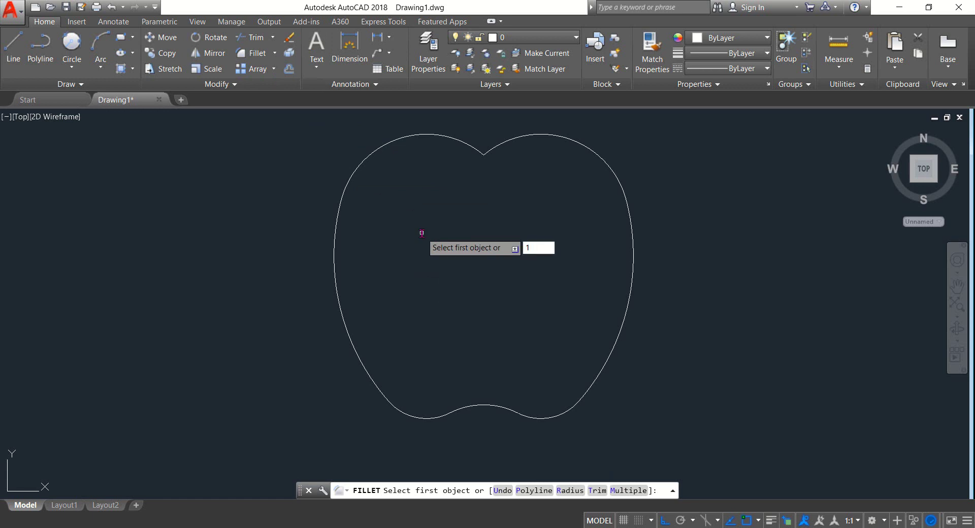
key(Return)
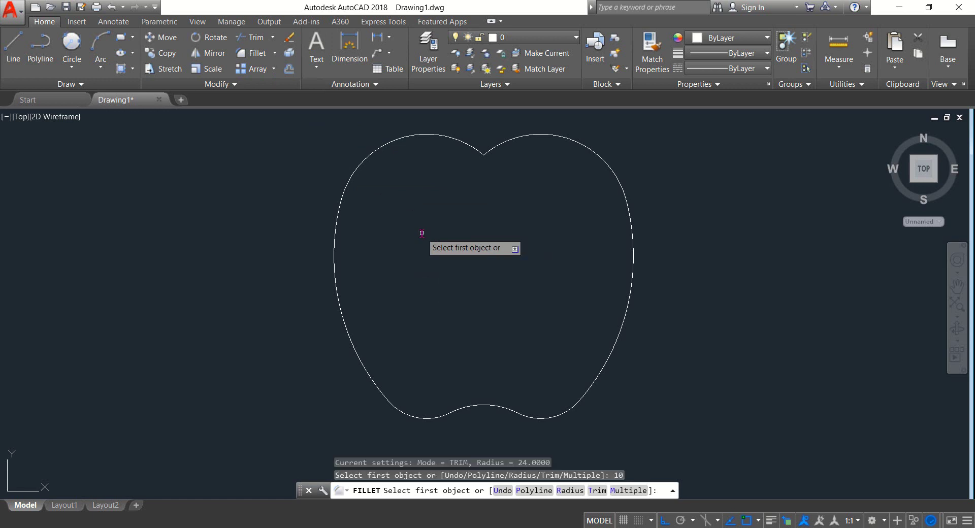
click(473, 146)
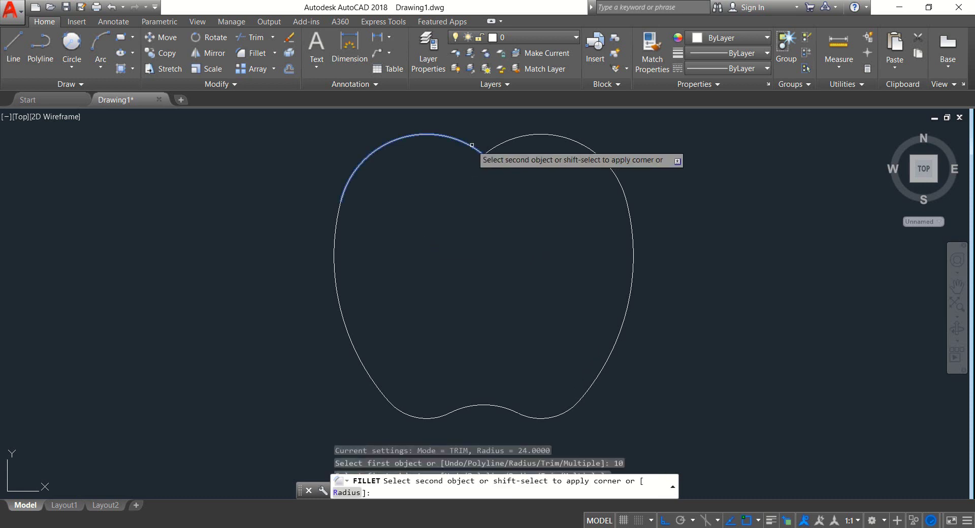
click(502, 142)
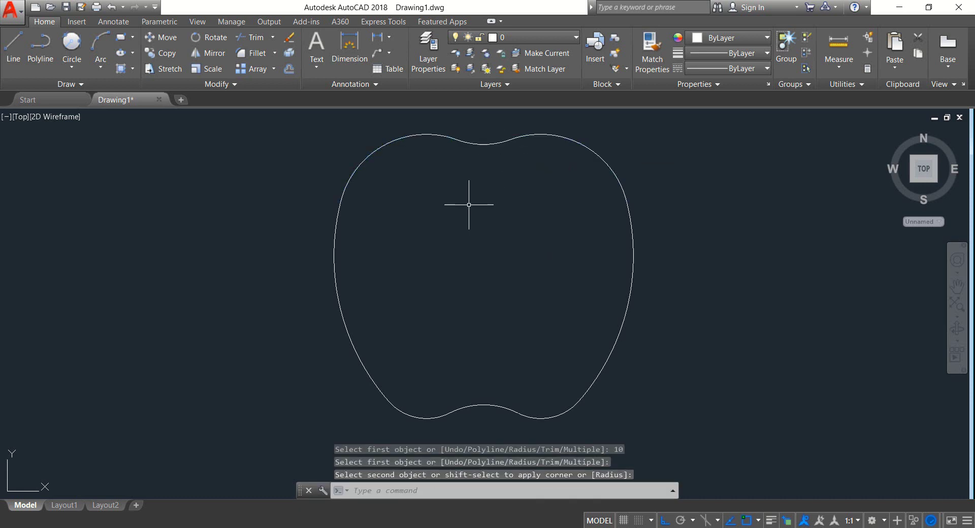
Draw a 40-unit horizontal line from inside the apple across its right edge.
click(13, 47)
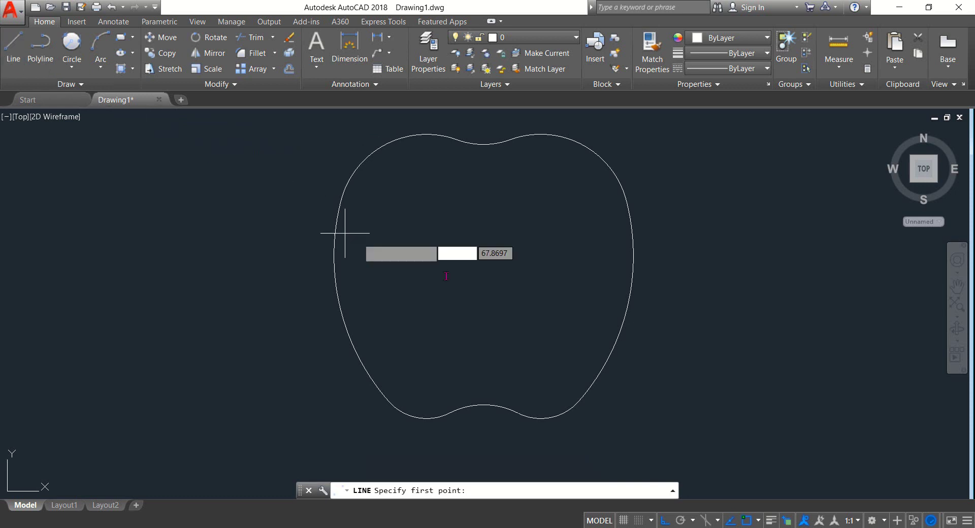
click(541, 222)
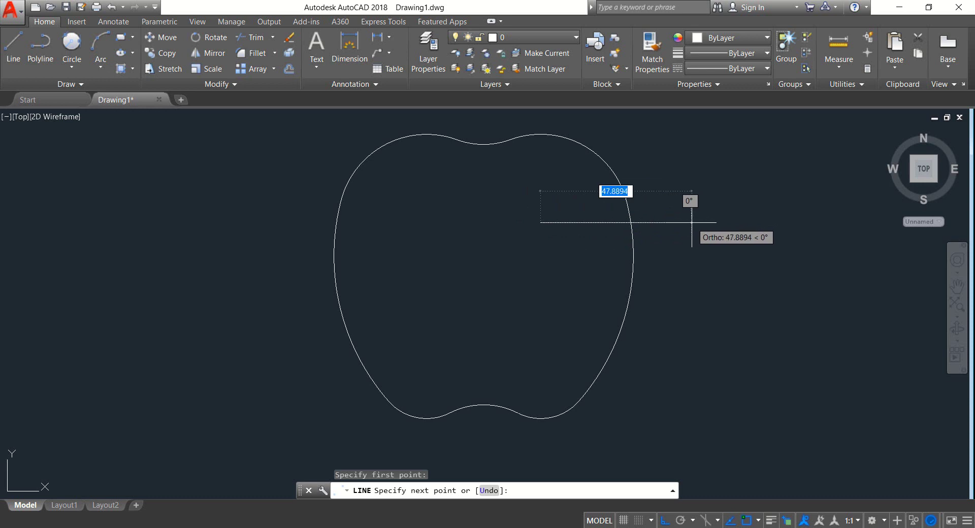
text(40)
key(Return)
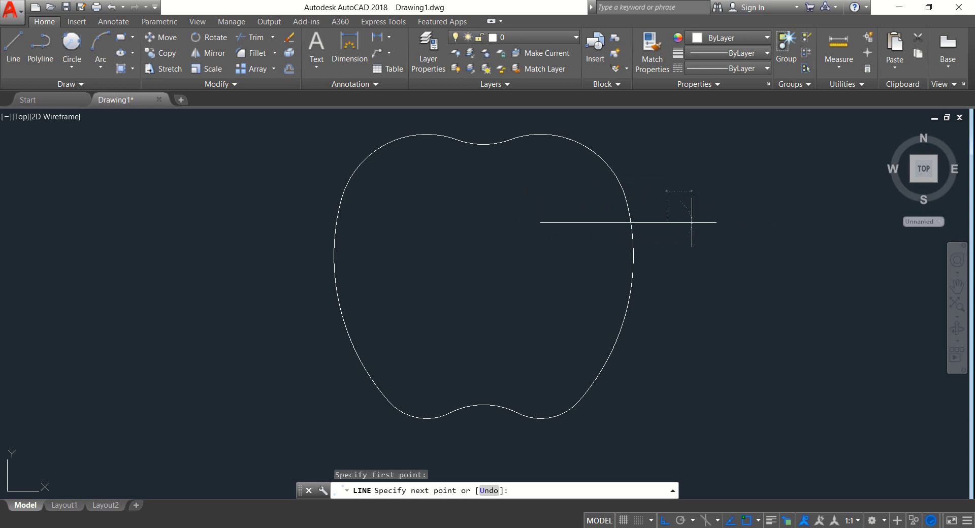
key(Return)
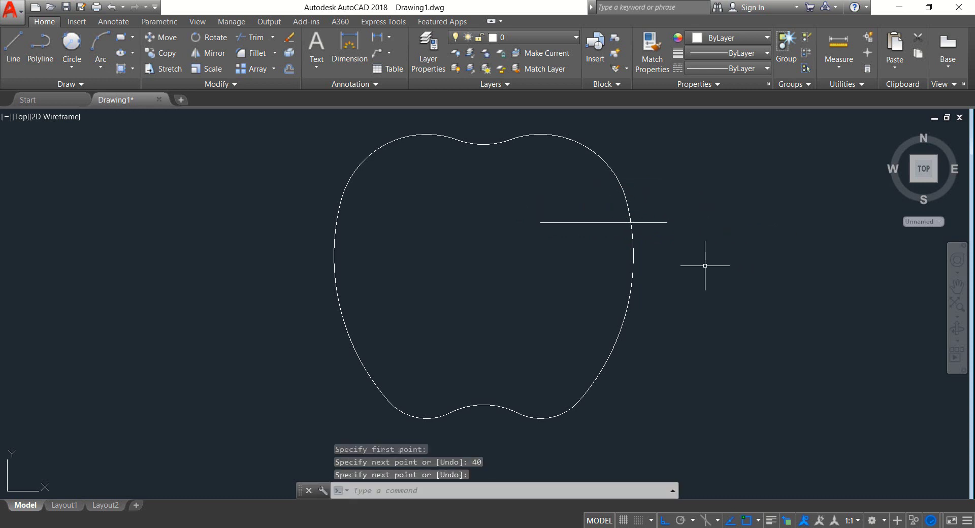
Offset the 40-unit line 5 units below it.
click(684, 254)
click(647, 191)
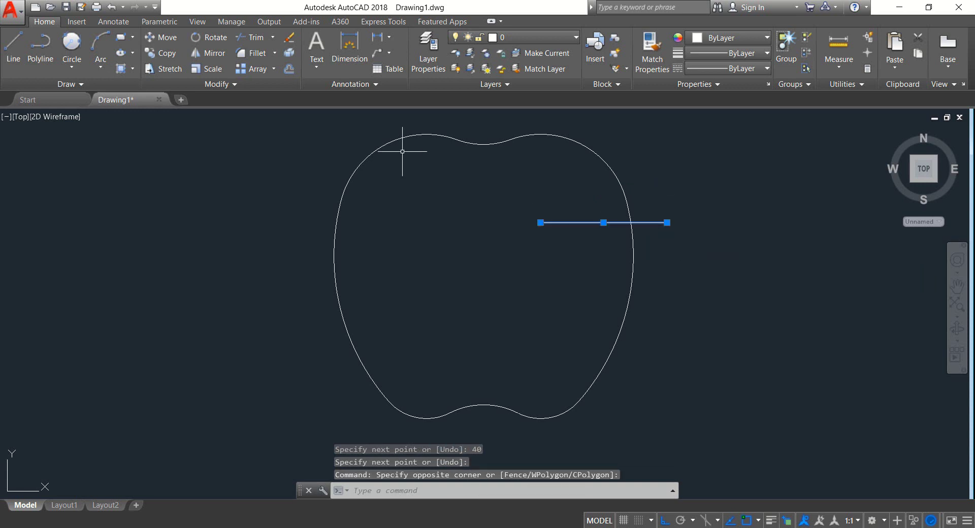
click(289, 68)
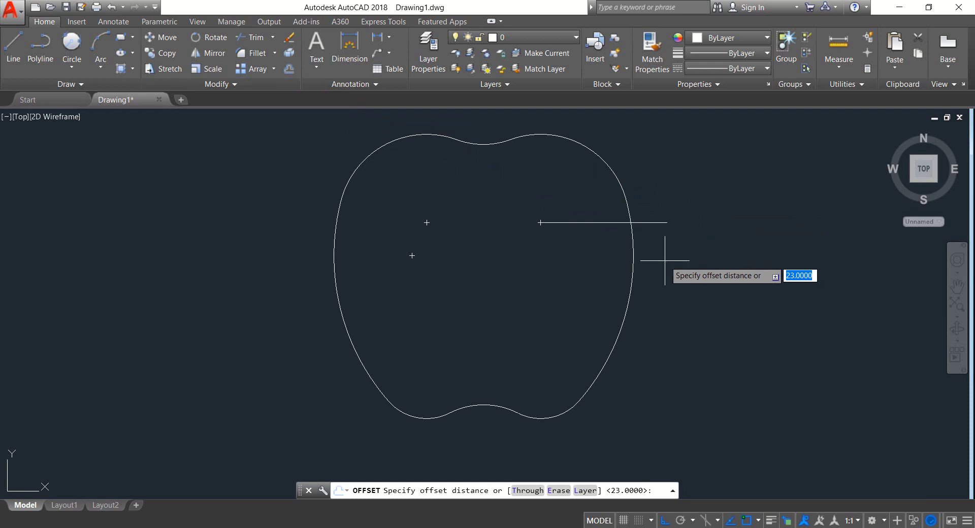
text(5)
key(Return)
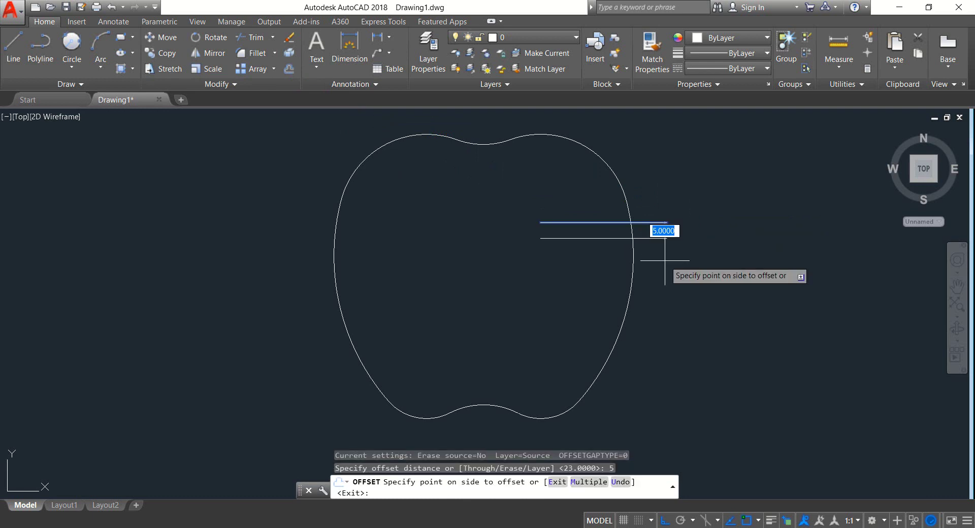
click(657, 250)
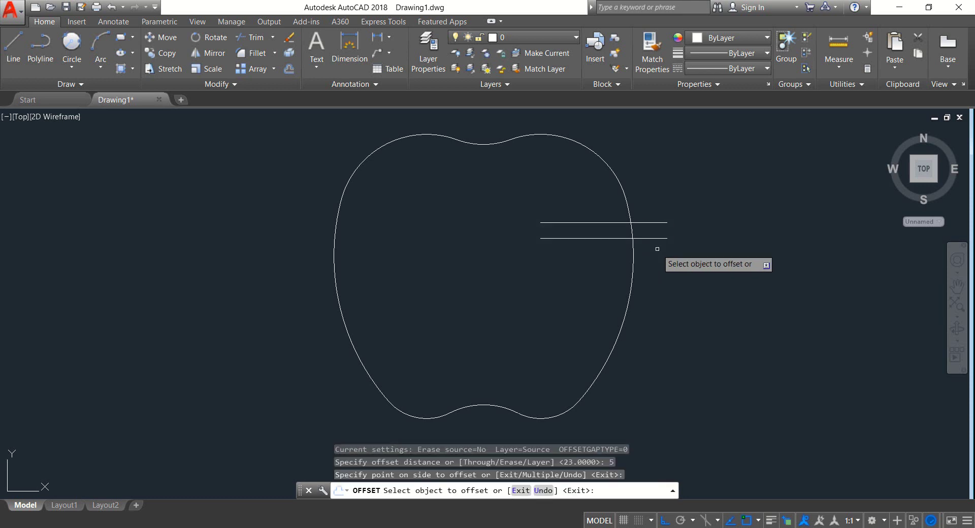
key(Return)
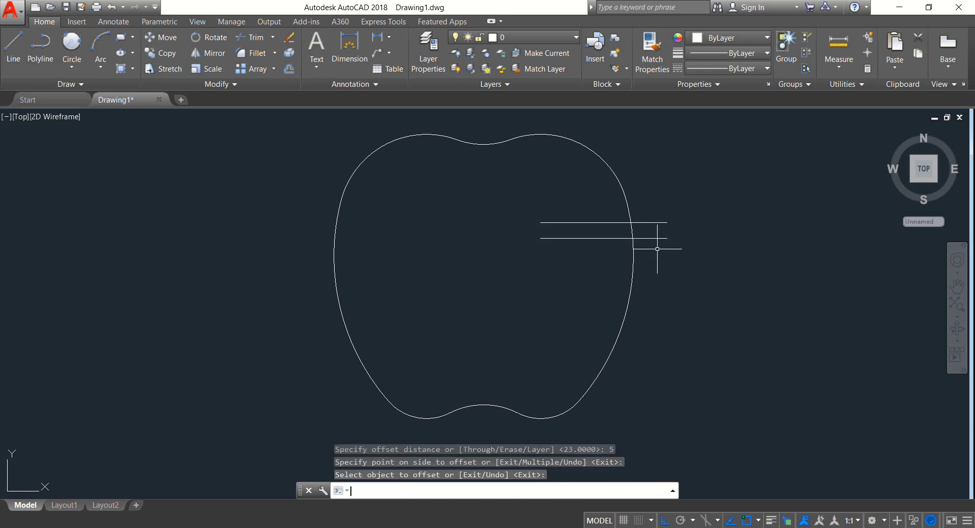
Draw a radius-26 circle centred on the lower guide line's right endpoint.
click(71, 65)
click(96, 89)
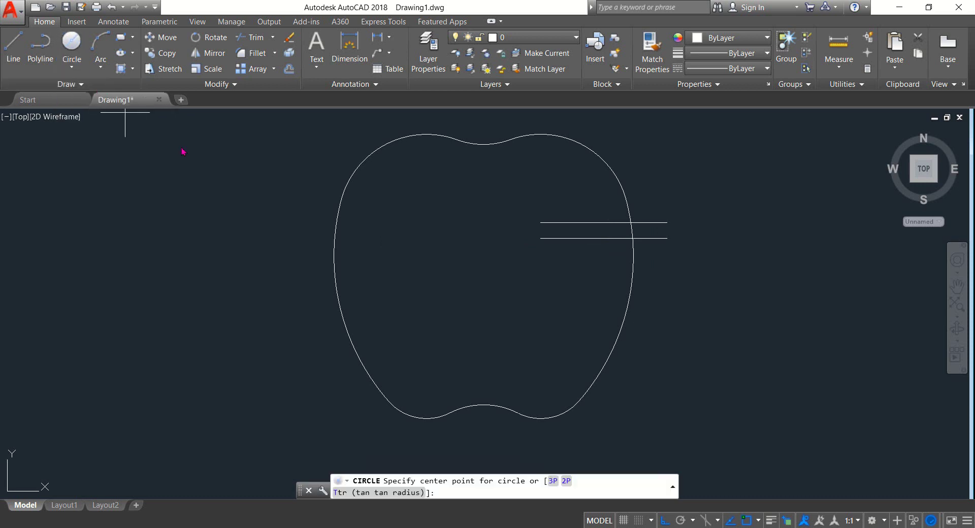
click(667, 238)
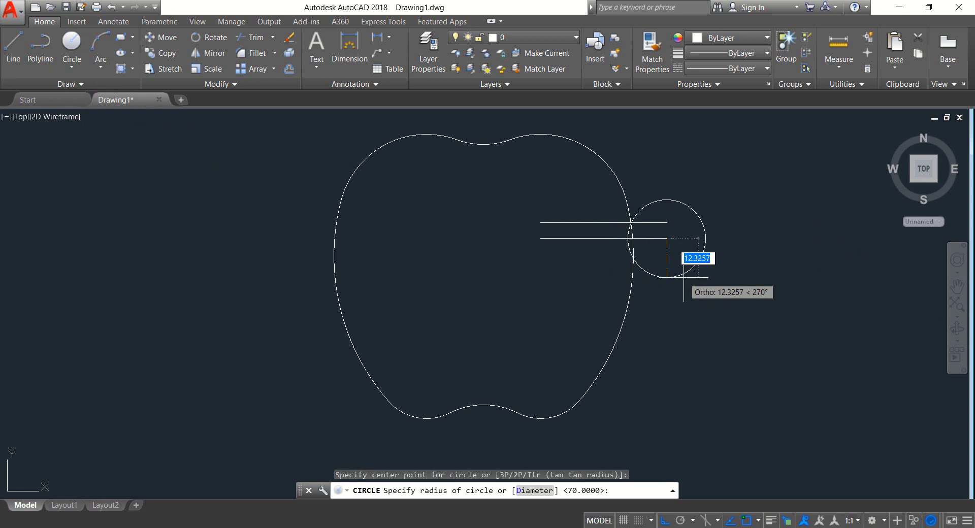
text(26)
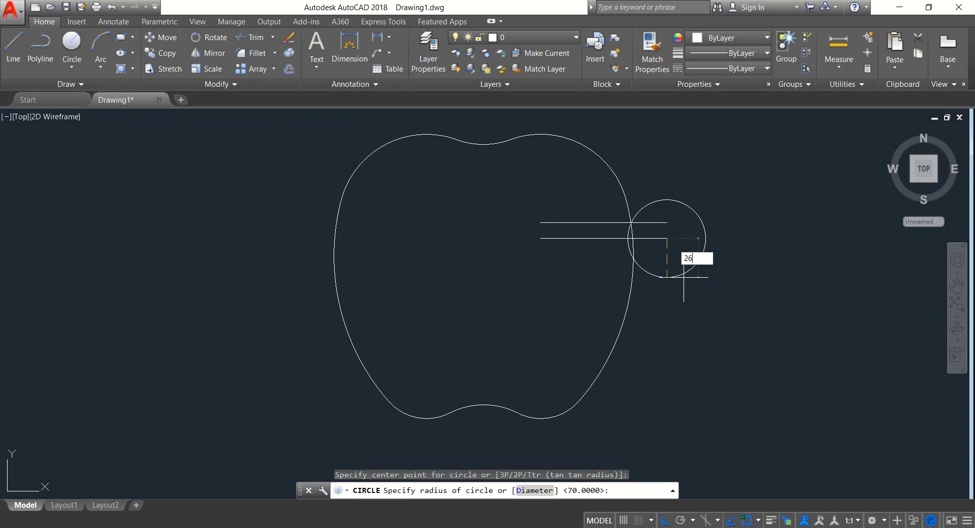
key(Return)
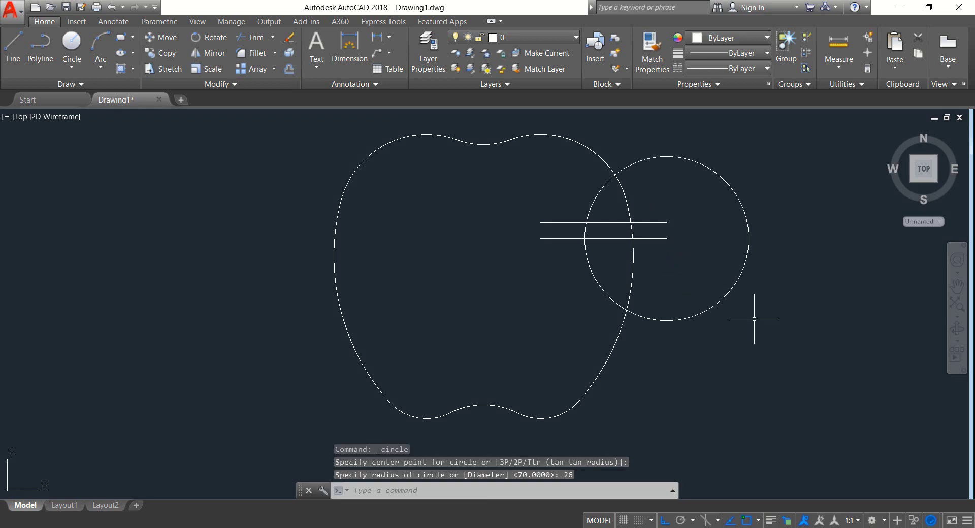
click(803, 376)
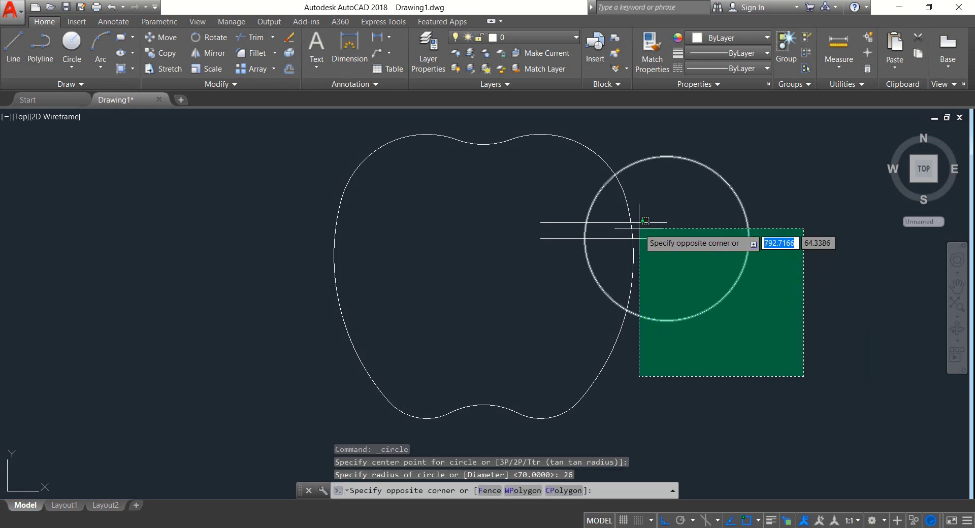
Trim the circle and apple outline pieces to cut a curved bite into the apple's right side.
click(546, 141)
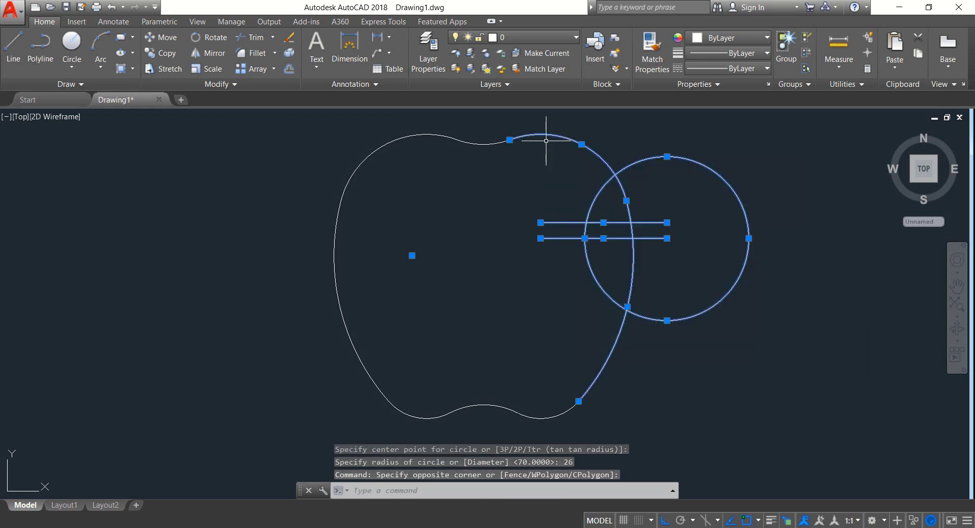
click(252, 37)
click(810, 359)
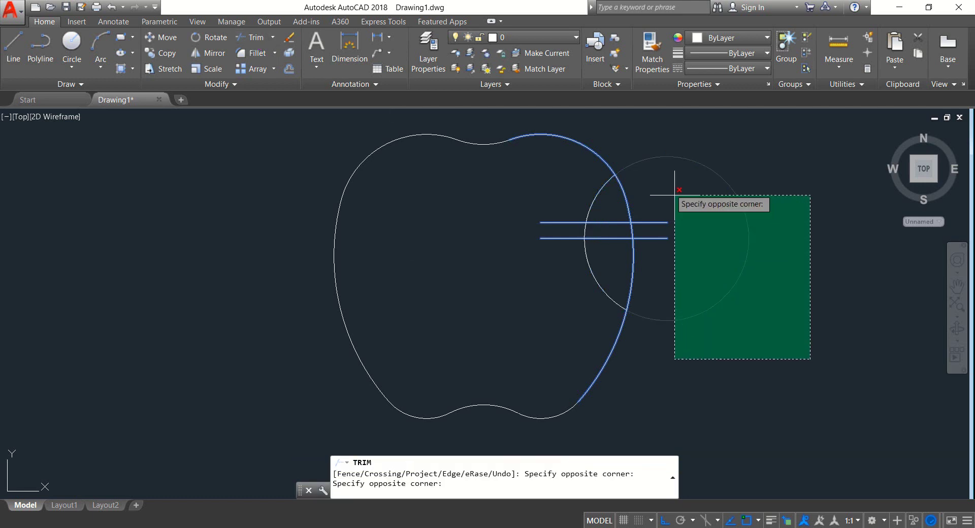
click(634, 146)
click(679, 286)
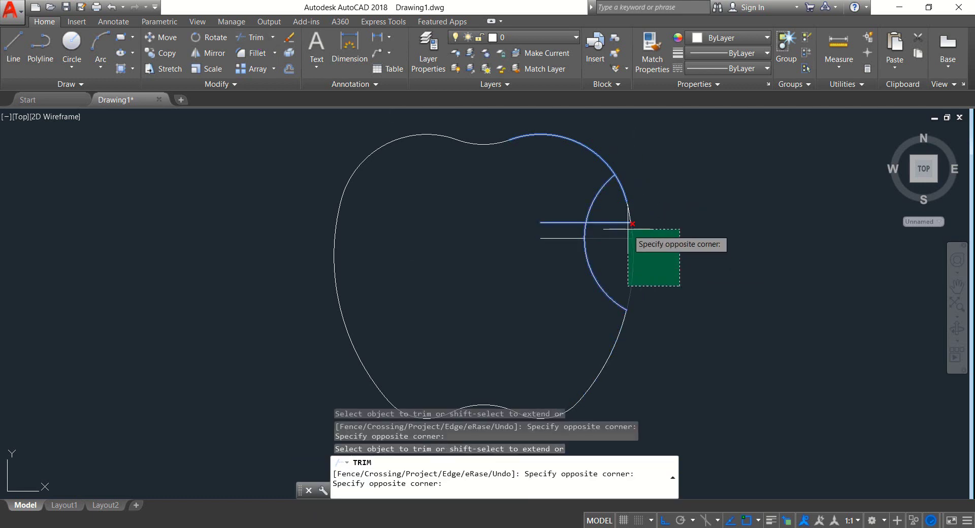
click(621, 205)
click(668, 257)
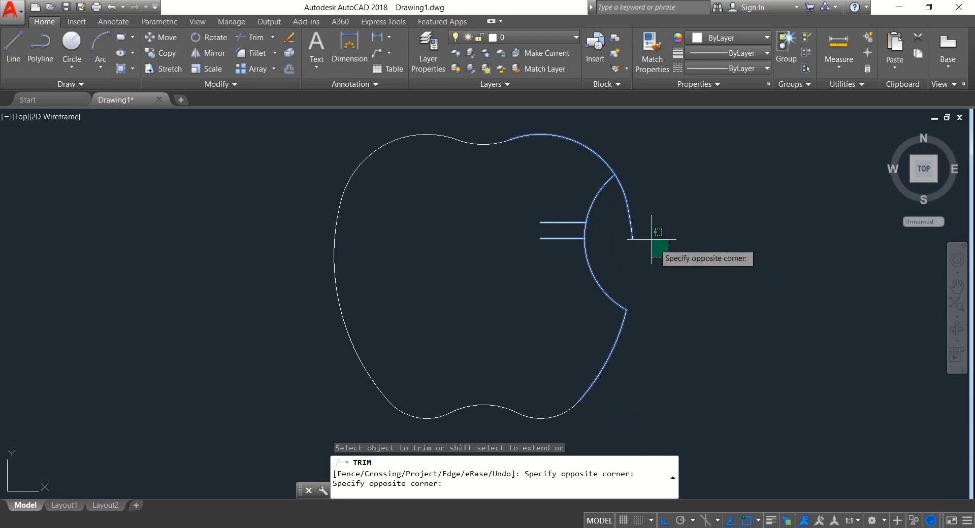
click(629, 204)
click(653, 208)
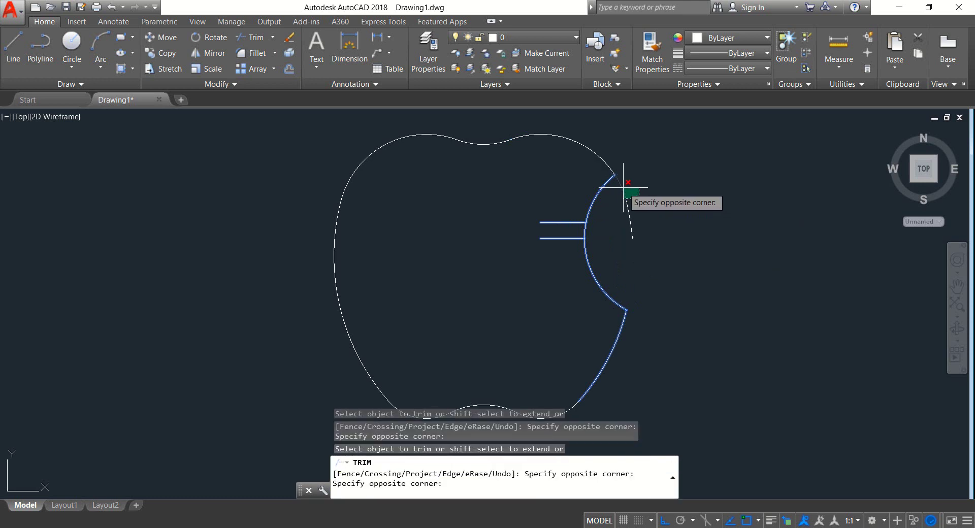
click(630, 181)
key(Return)
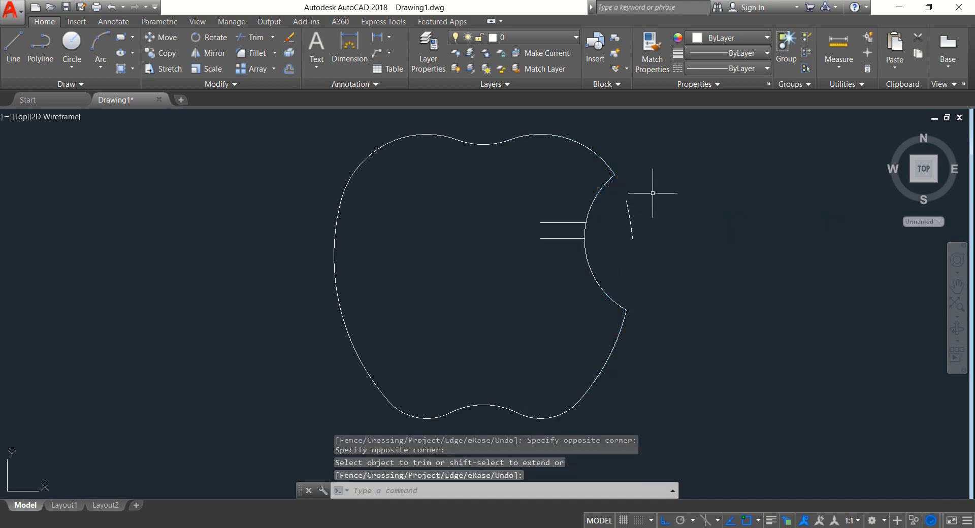
Erase the leftover short arc and the two horizontal guide lines.
click(660, 261)
click(620, 207)
click(575, 259)
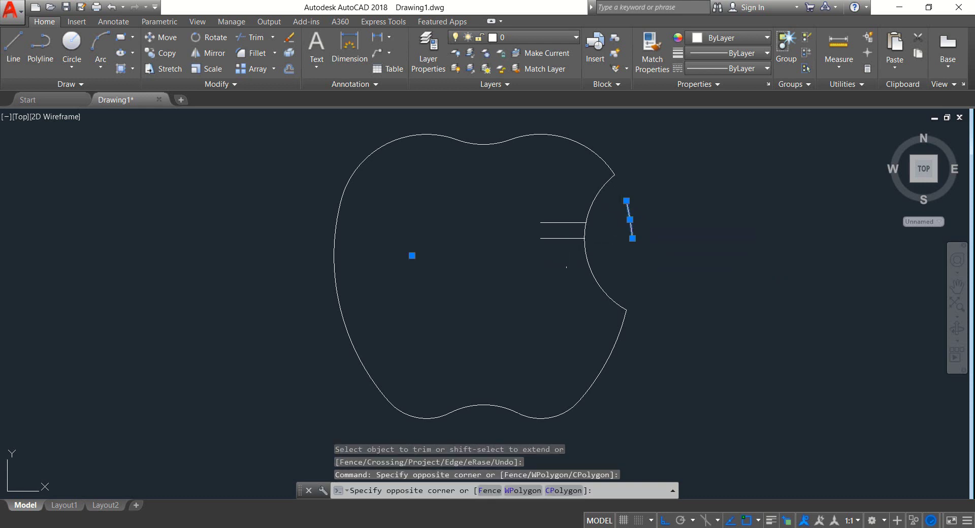
click(528, 195)
click(528, 195)
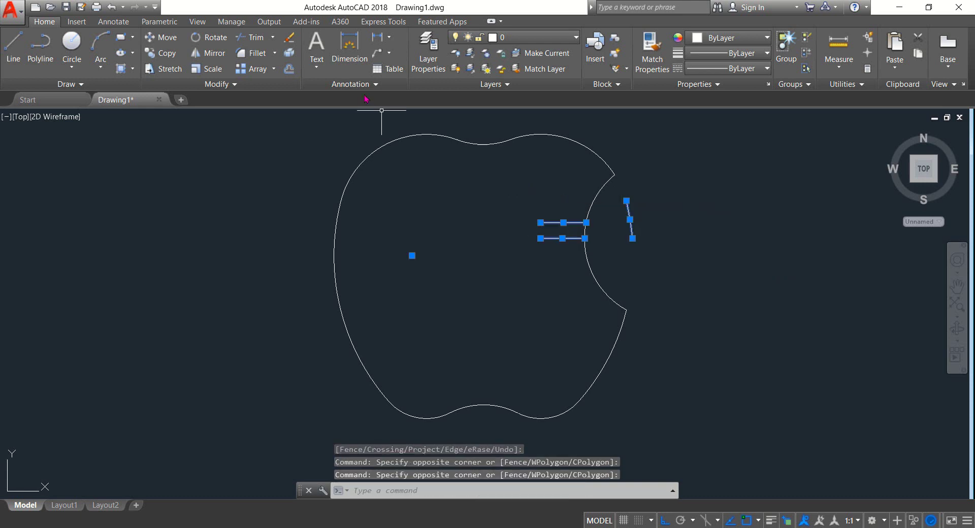
click(289, 38)
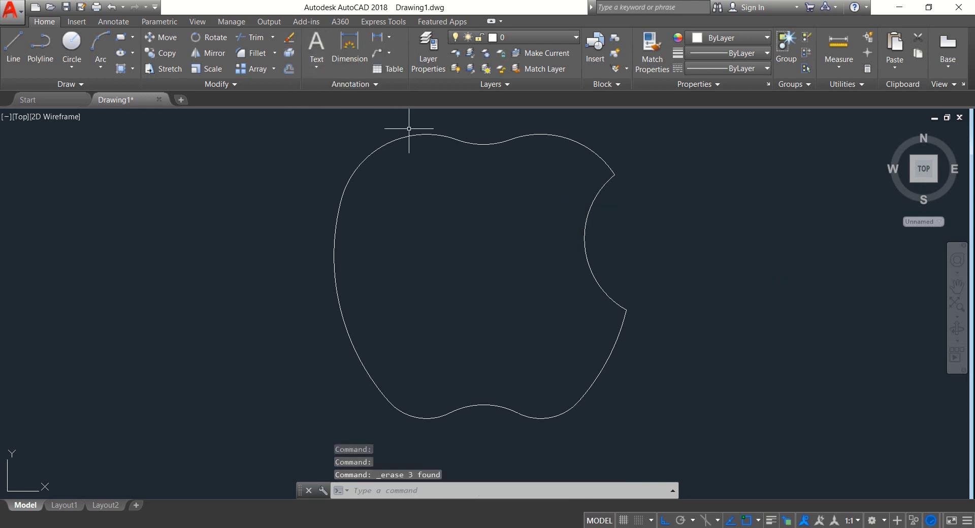
Erase the short vertical line sitting above the apple outline.
middle_drag(482, 243, 483, 345)
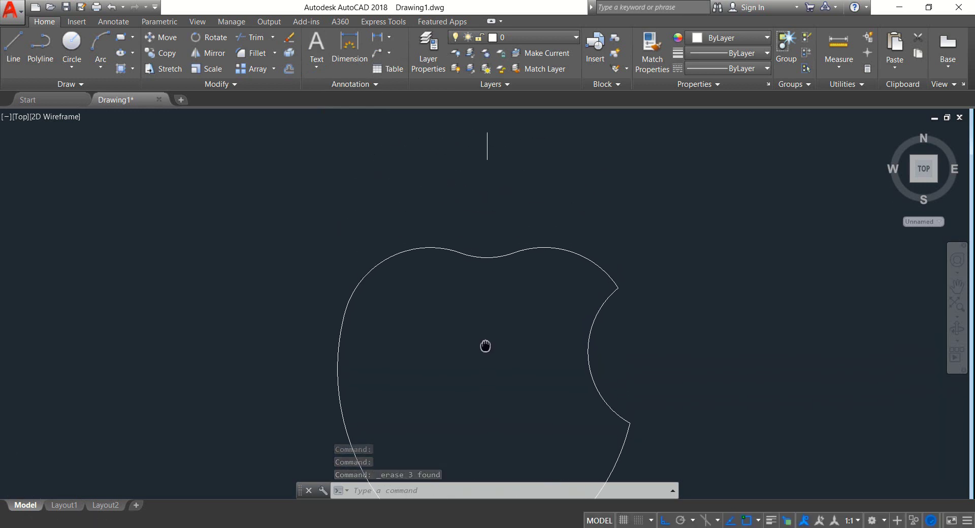
click(536, 188)
click(463, 127)
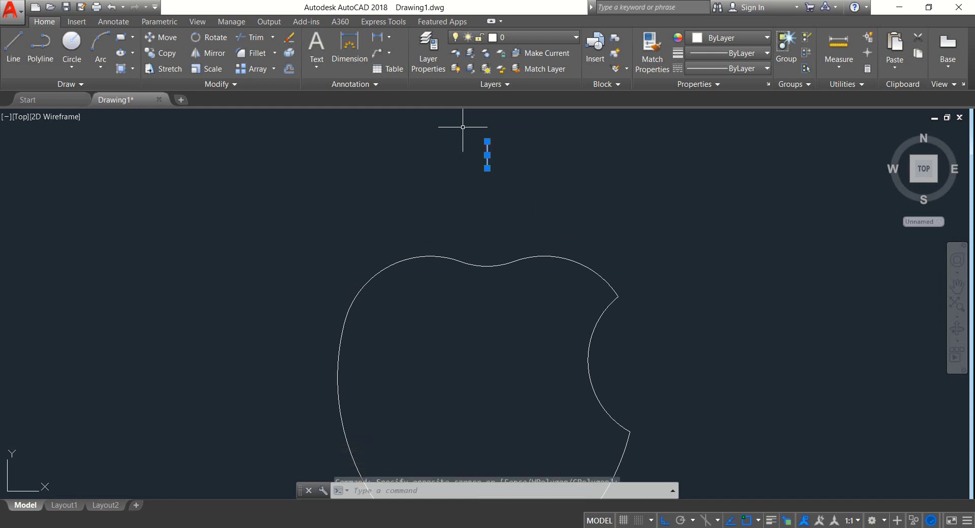
click(287, 38)
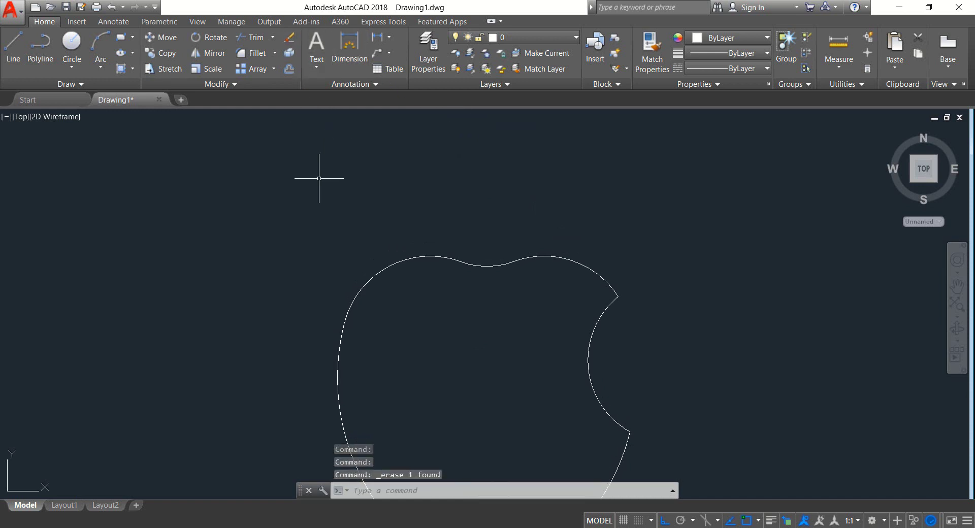
click(13, 47)
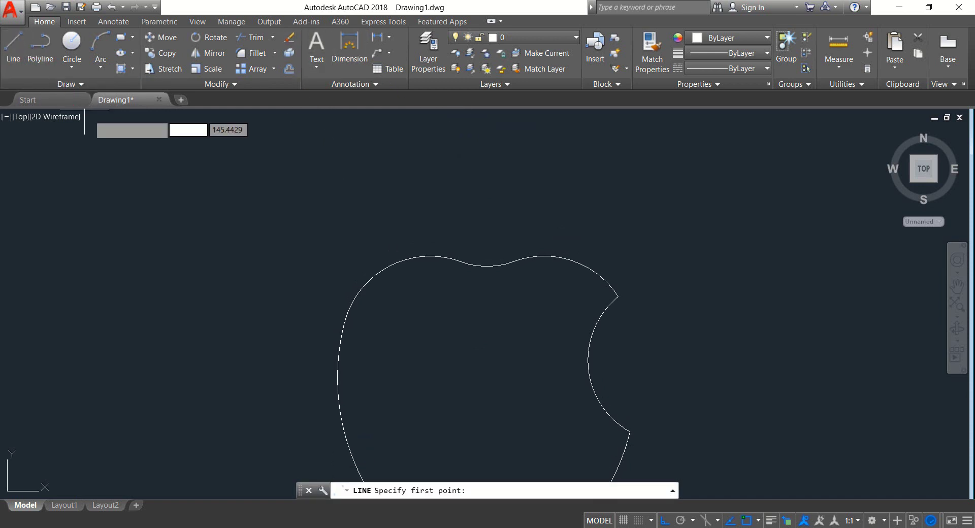
Draw a closed square with 26-unit sides, going right, up, left and back to the start.
click(487, 191)
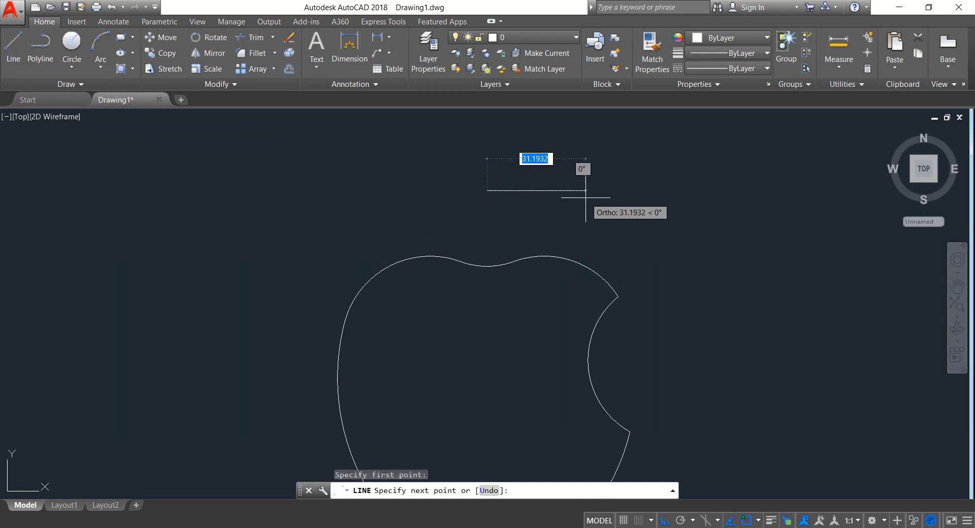
text(26)
key(Return)
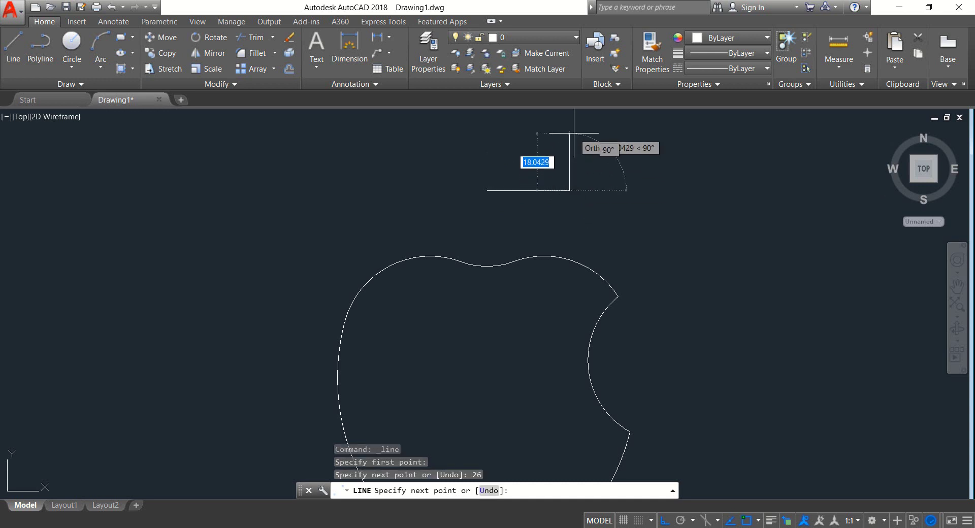
text(26)
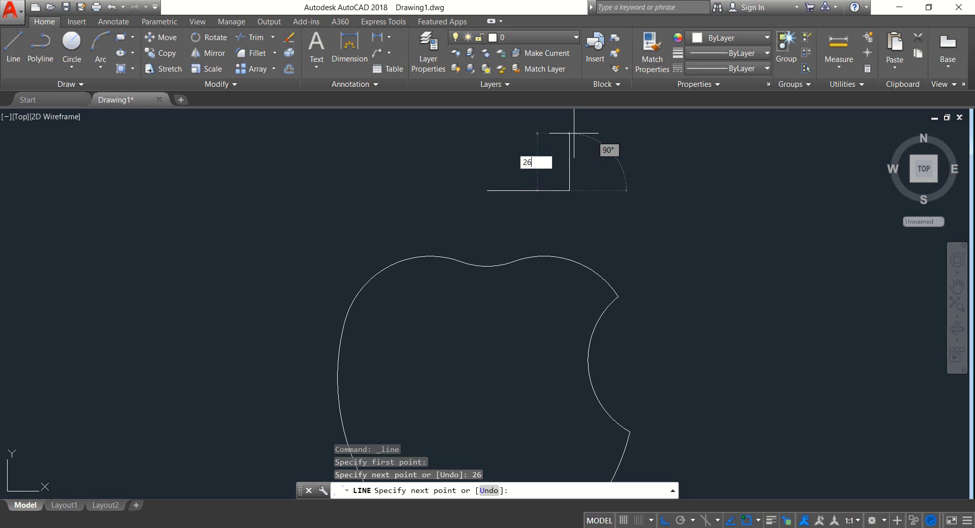
key(Return)
middle_drag(570, 133, 569, 186)
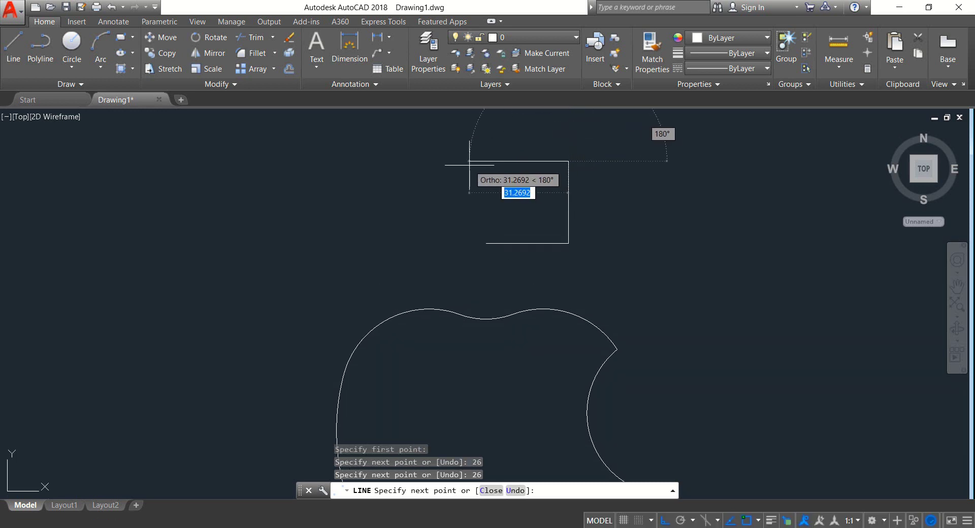
text(26)
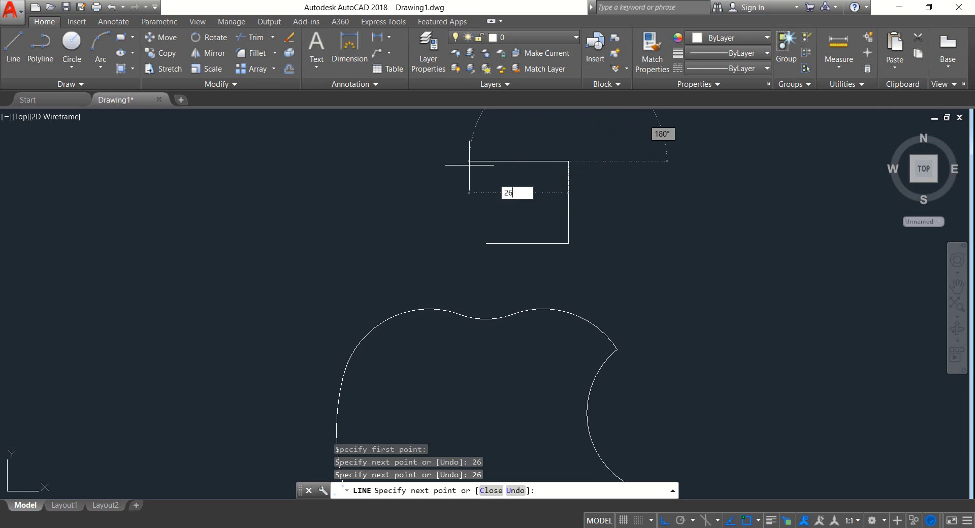
key(Return)
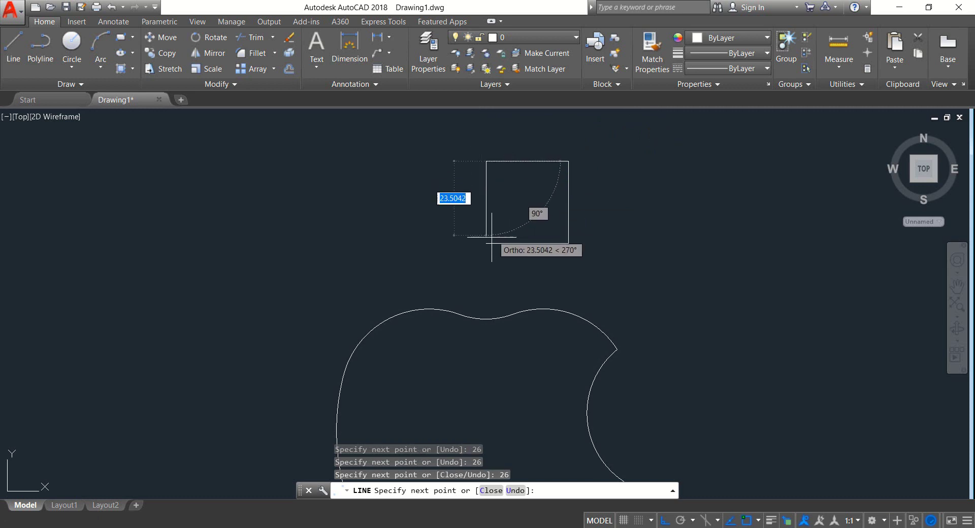
click(486, 244)
right_click(486, 243)
click(502, 250)
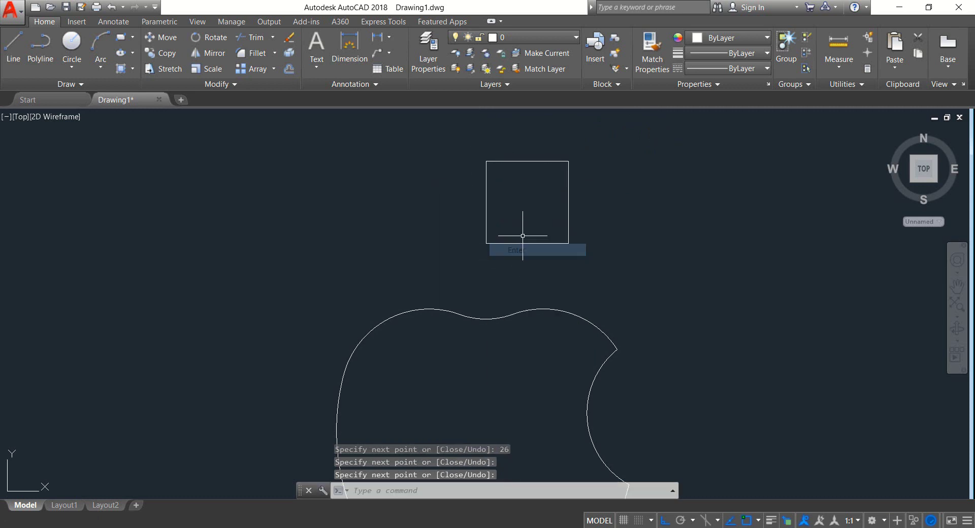
middle_drag(524, 235, 520, 261)
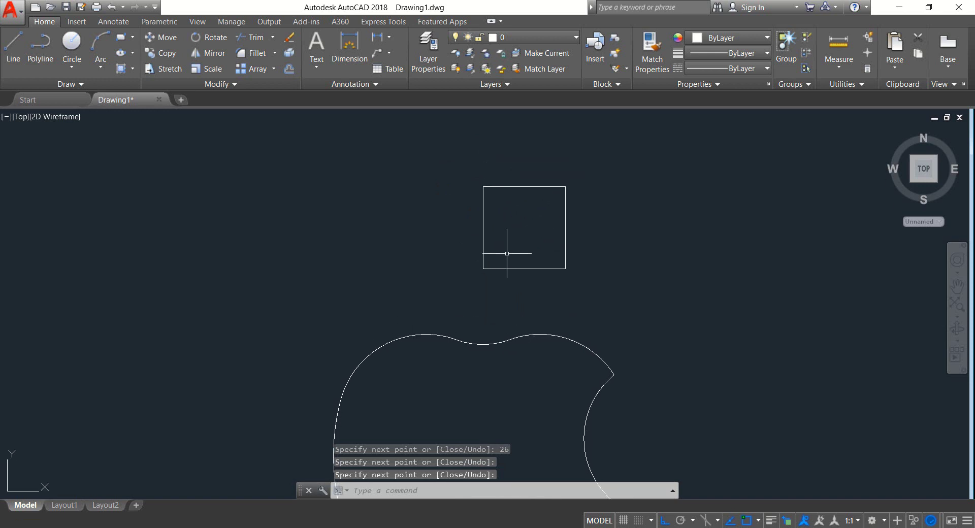
Draw radius-26 circles centred on the square's top-left and bottom-right corners.
click(71, 48)
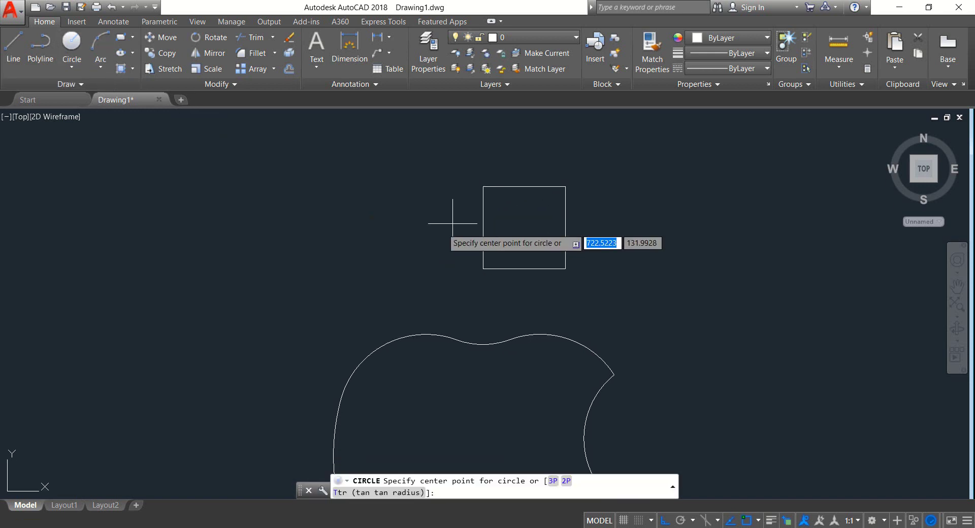
click(484, 187)
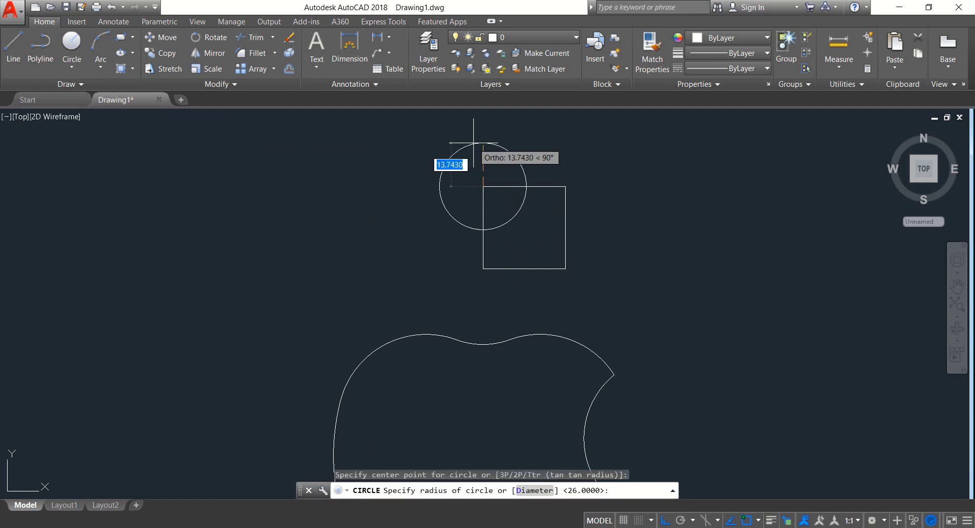
text(2)
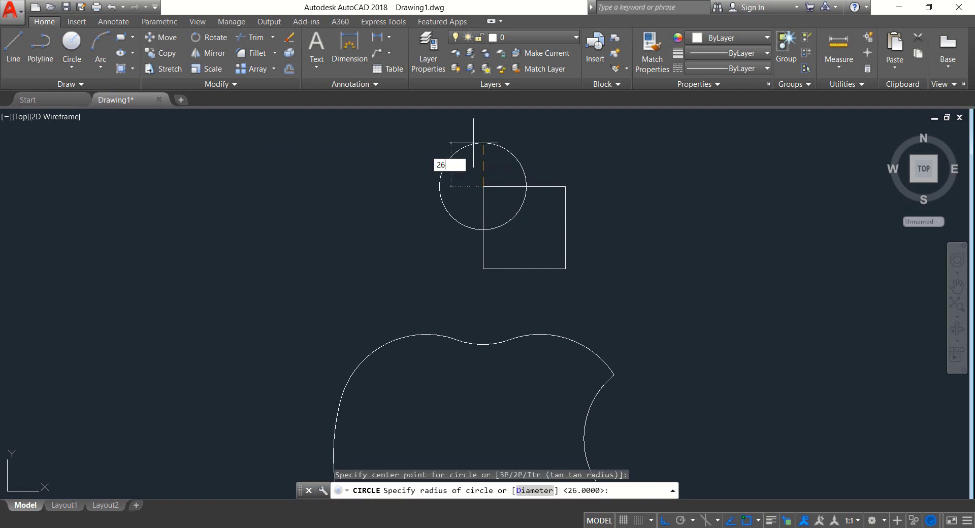
text(6)
key(Return)
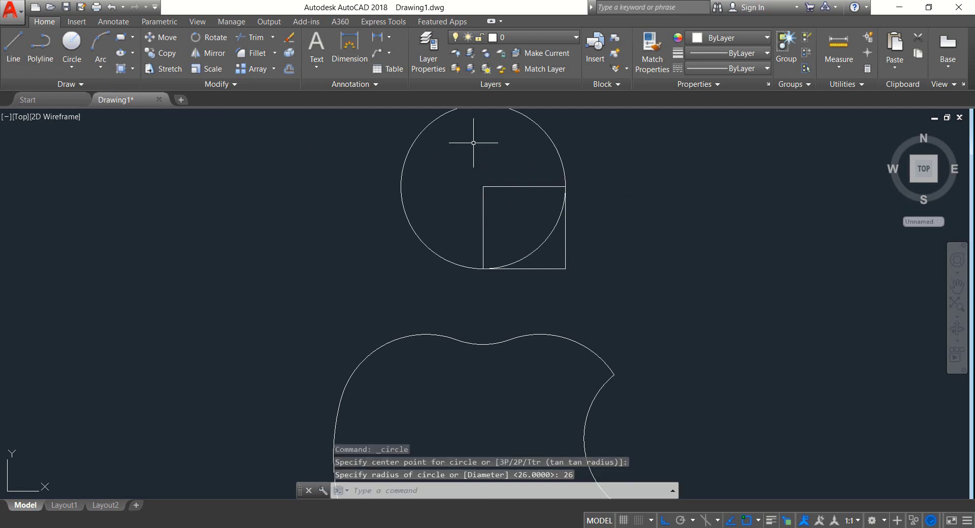
click(80, 47)
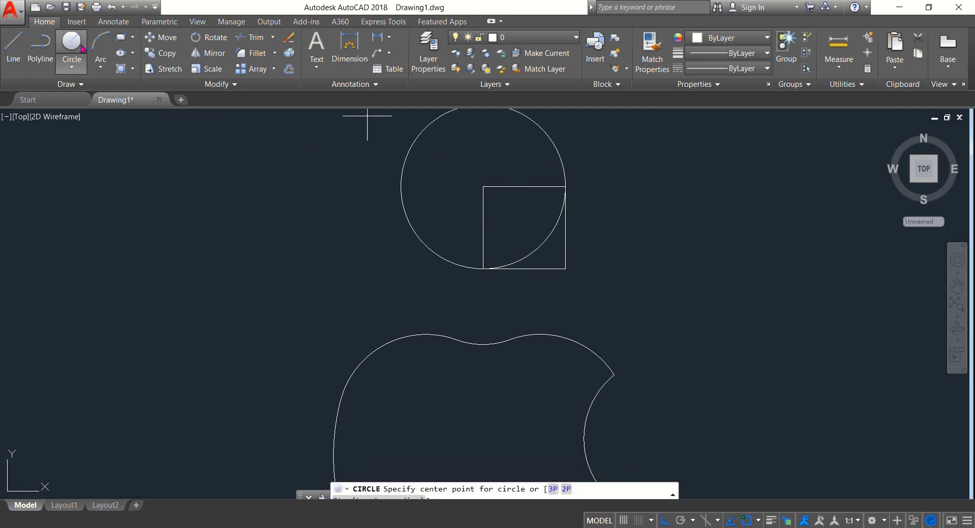
click(565, 269)
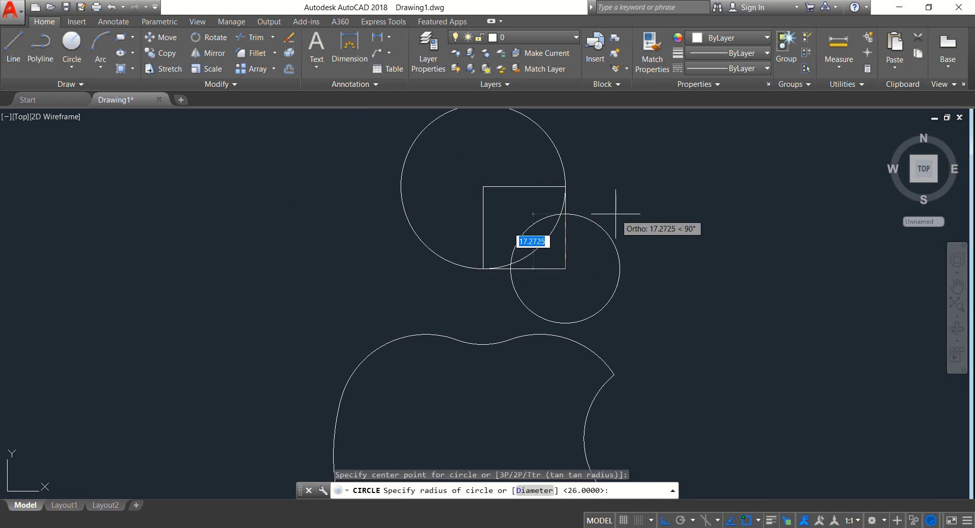
text(26)
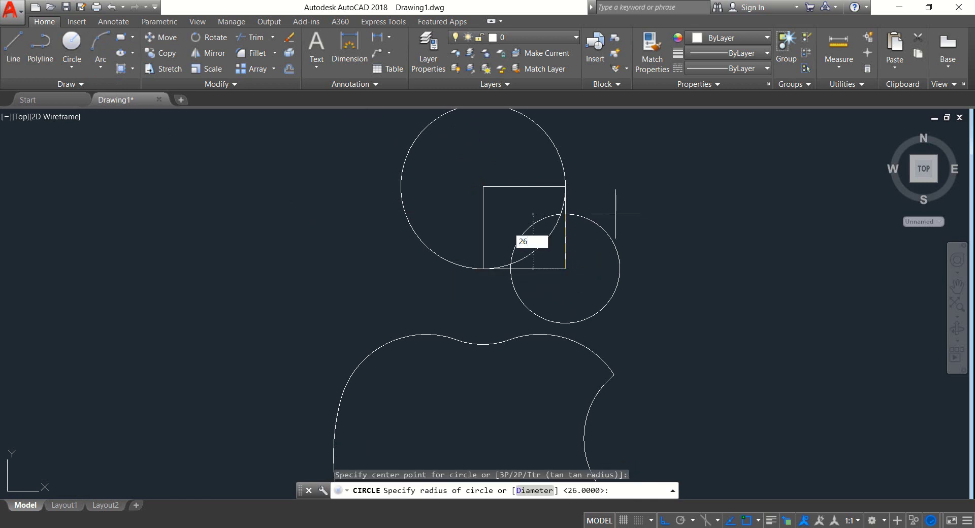
key(Return)
scroll(616, 214, down, 2)
middle_drag(620, 207, 620, 311)
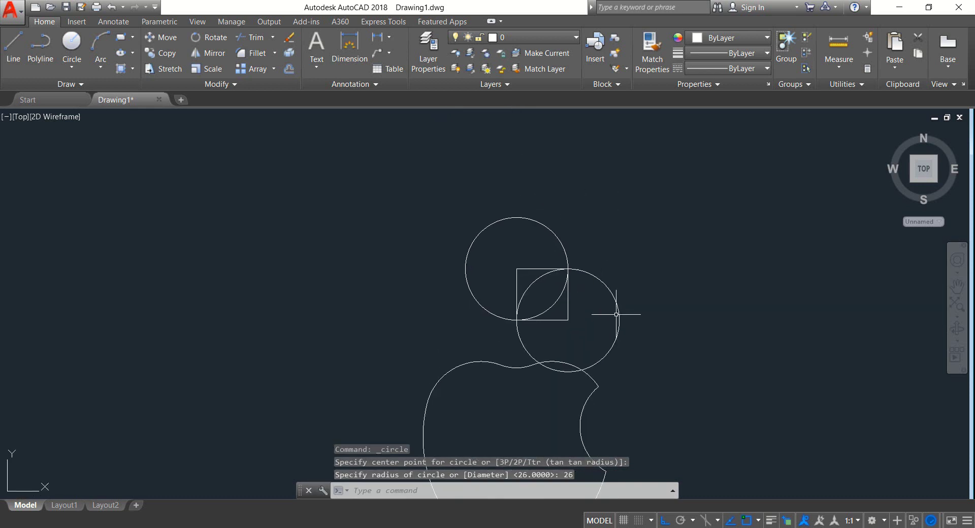
click(671, 396)
click(470, 206)
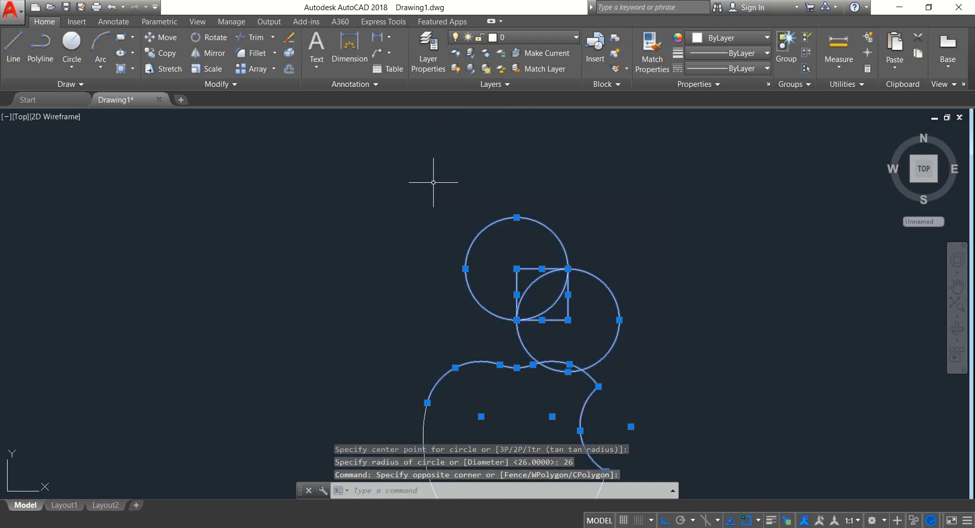
Trim away the circles' outer arcs, leaving two arcs forming a pointed leaf inside the square.
click(243, 38)
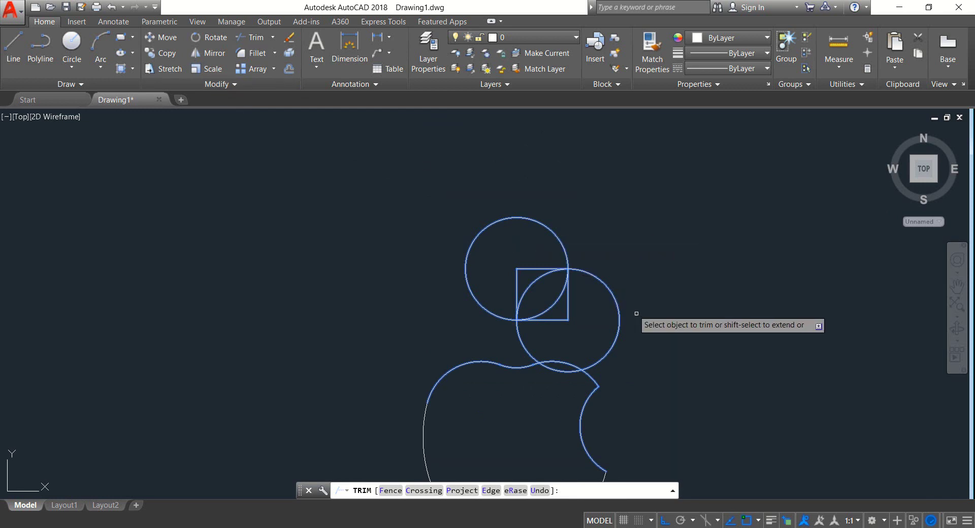
click(650, 342)
click(616, 304)
click(508, 218)
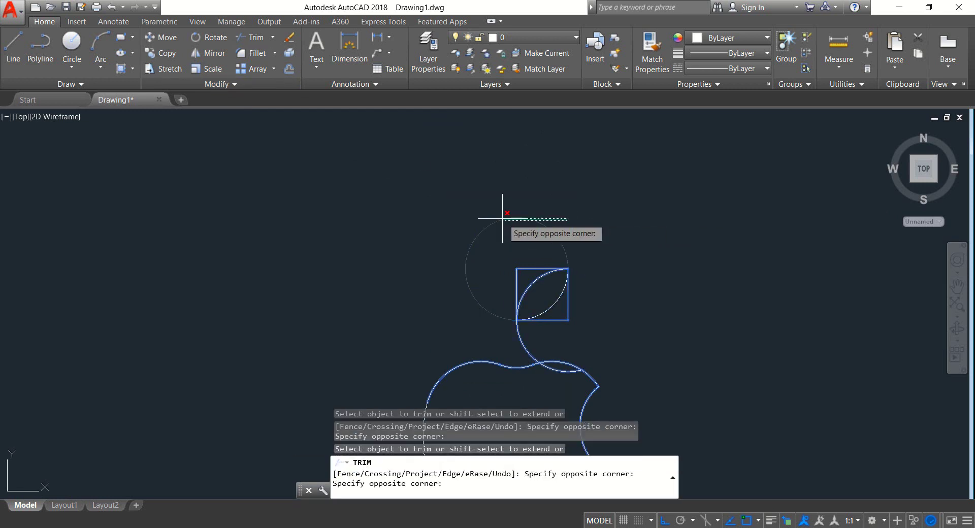
click(505, 213)
scroll(553, 325, up, 3)
click(568, 400)
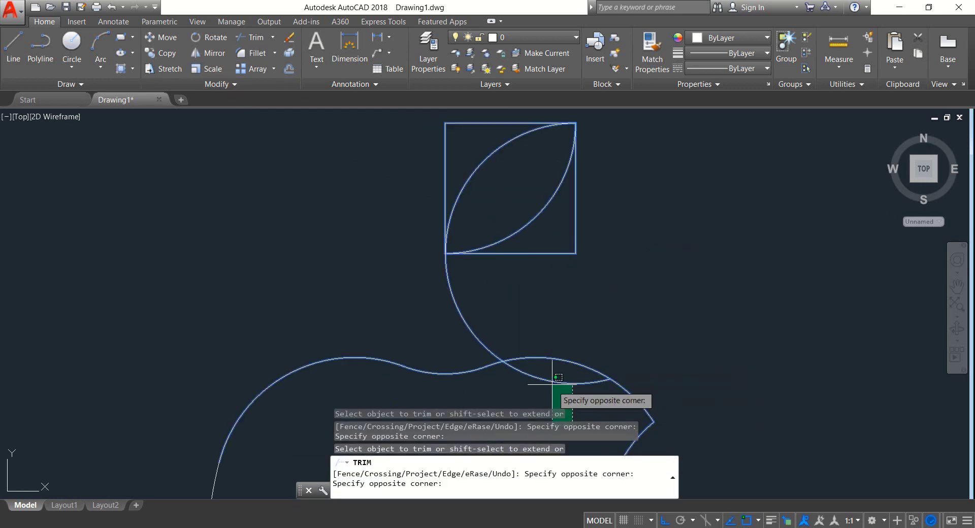
click(546, 380)
click(503, 325)
click(426, 299)
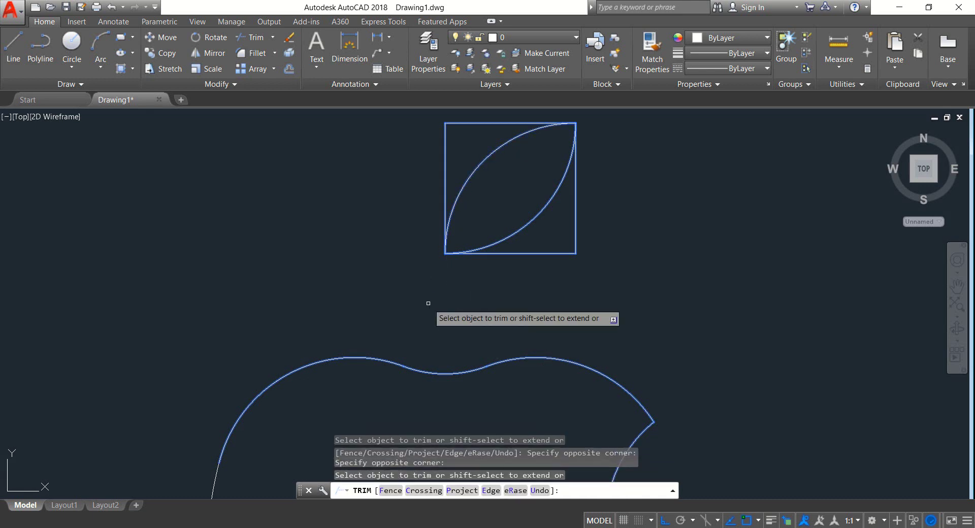
key(Escape)
middle_drag(541, 299, 557, 351)
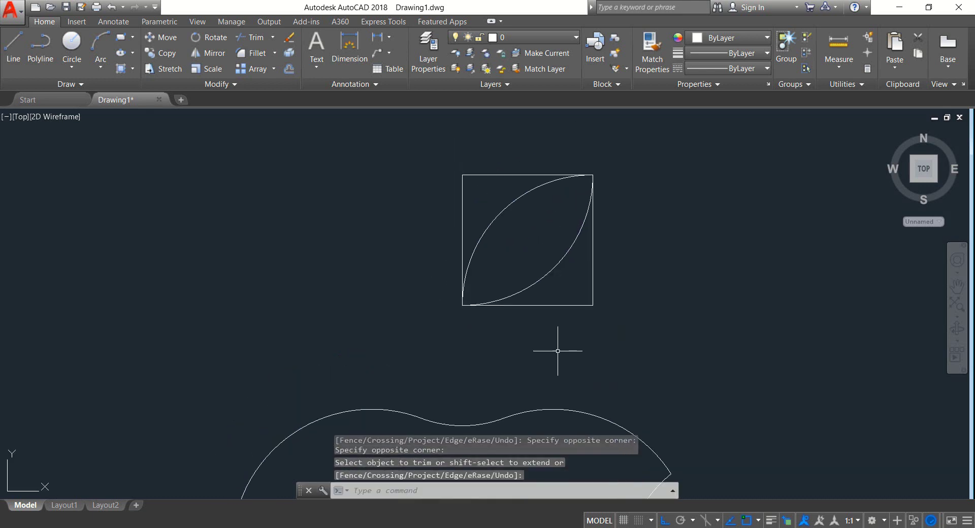
click(618, 348)
Erase the square's four edges and recentre the view on the apple and leaf.
click(583, 290)
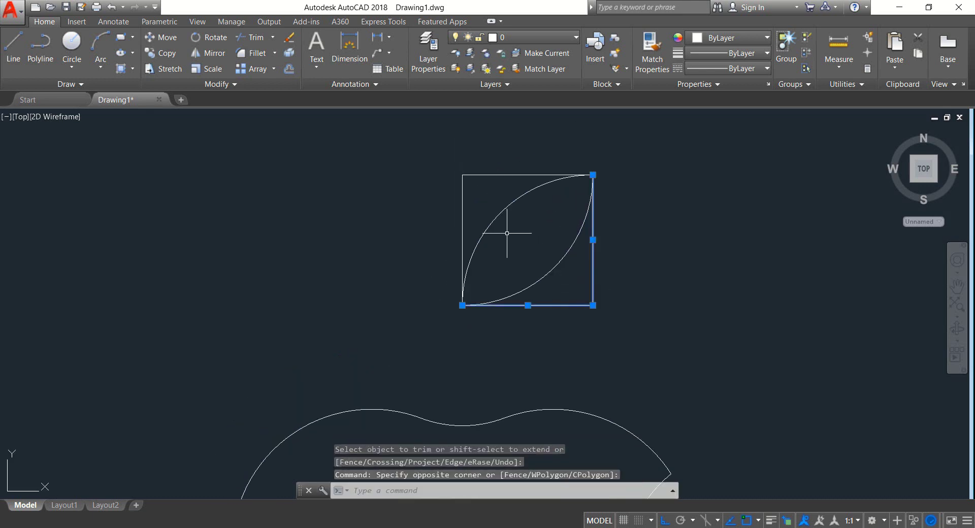
click(475, 203)
click(444, 159)
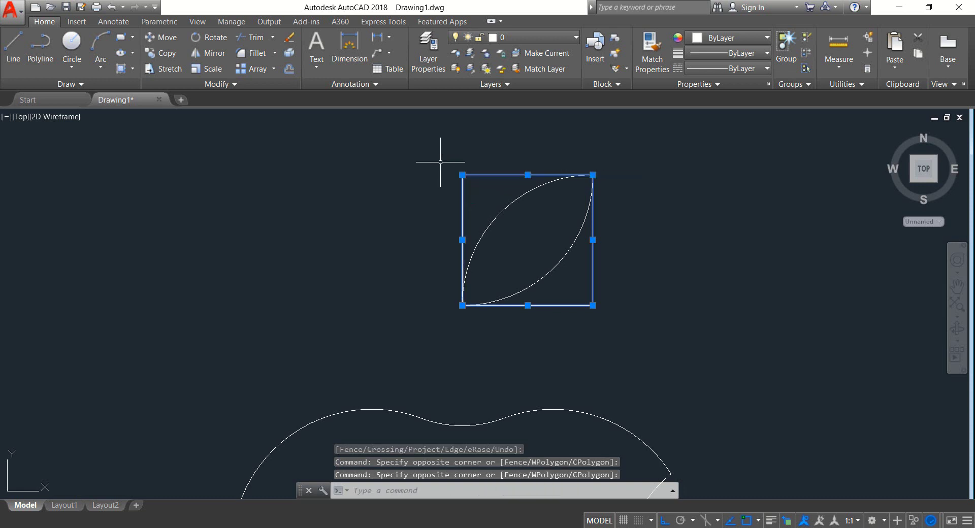
click(289, 40)
scroll(363, 157, down, 4)
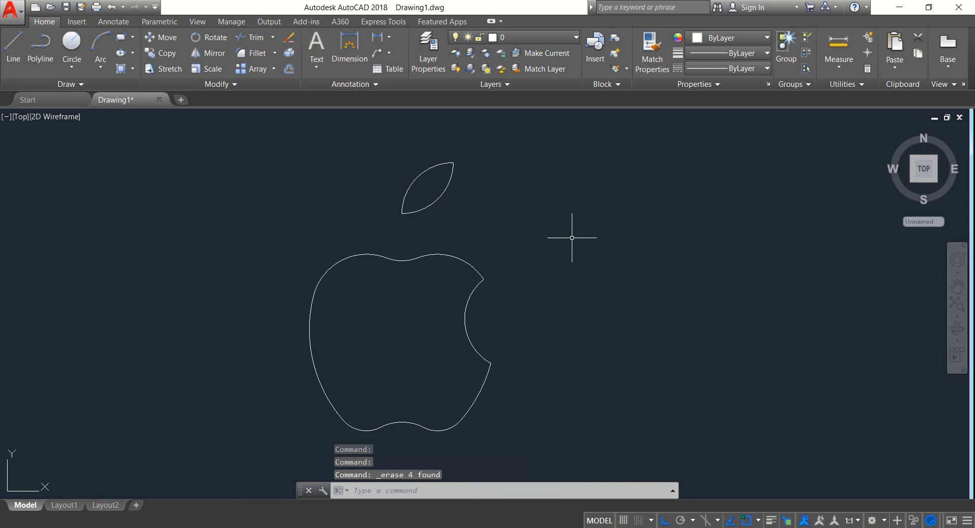
mouse_move(572, 237)
middle_down()
mouse_move(671, 262)
mouse_move(667, 247)
middle_up()
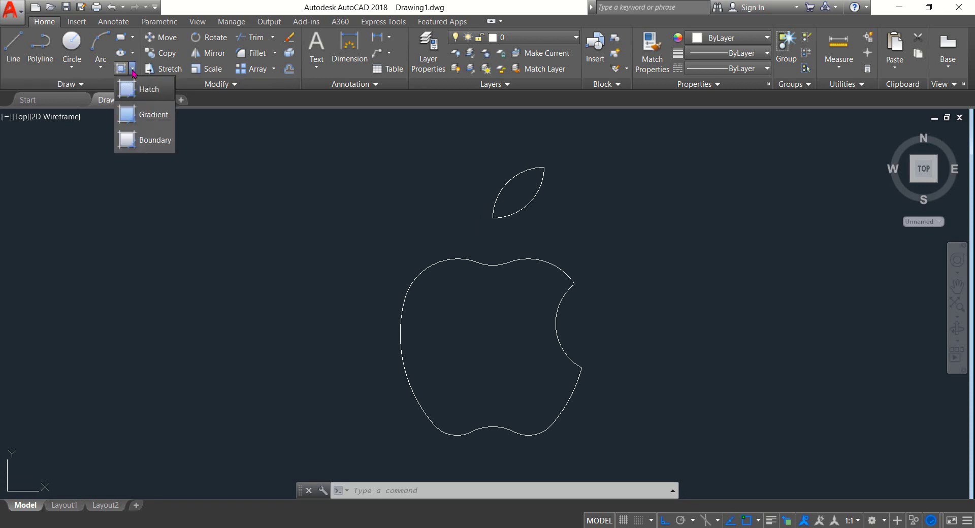
Hatch the apple body and the leaf with the ANGLE pattern.
text(h)
key(Return)
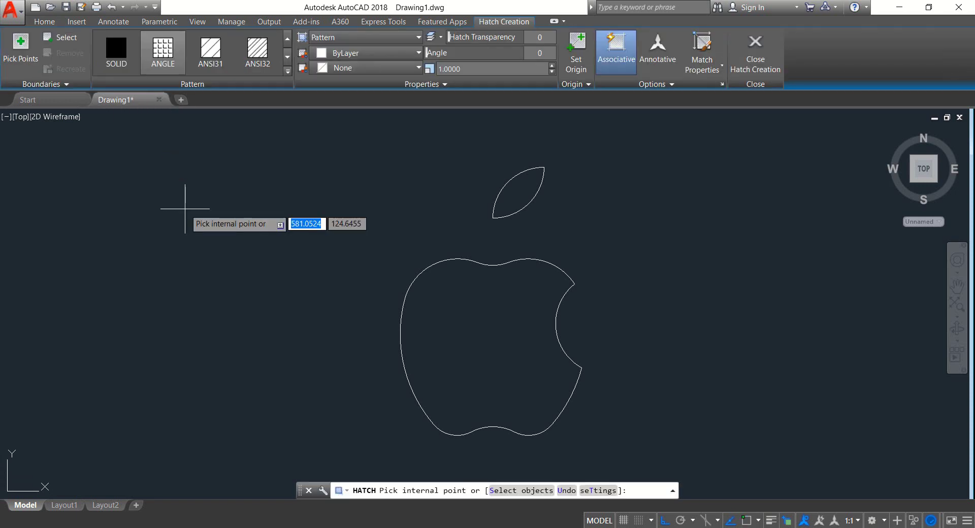
click(287, 74)
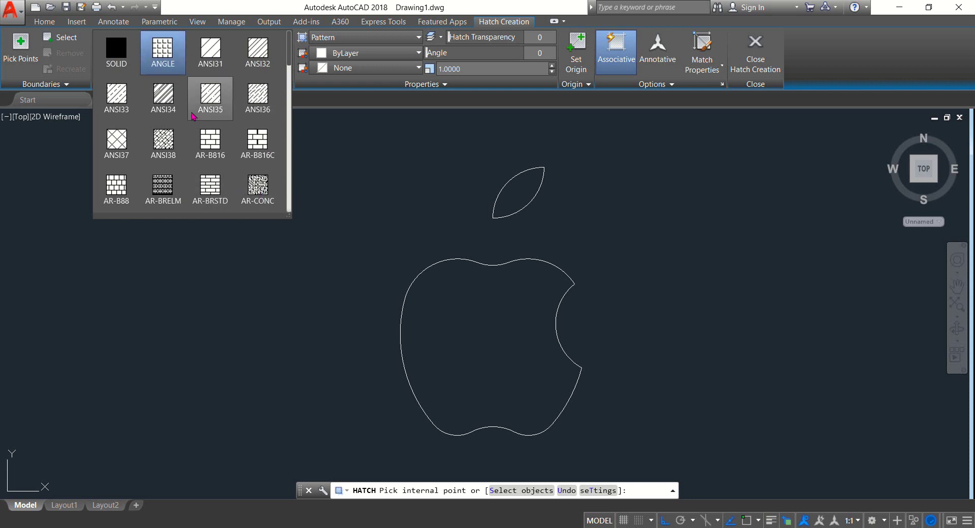
click(171, 59)
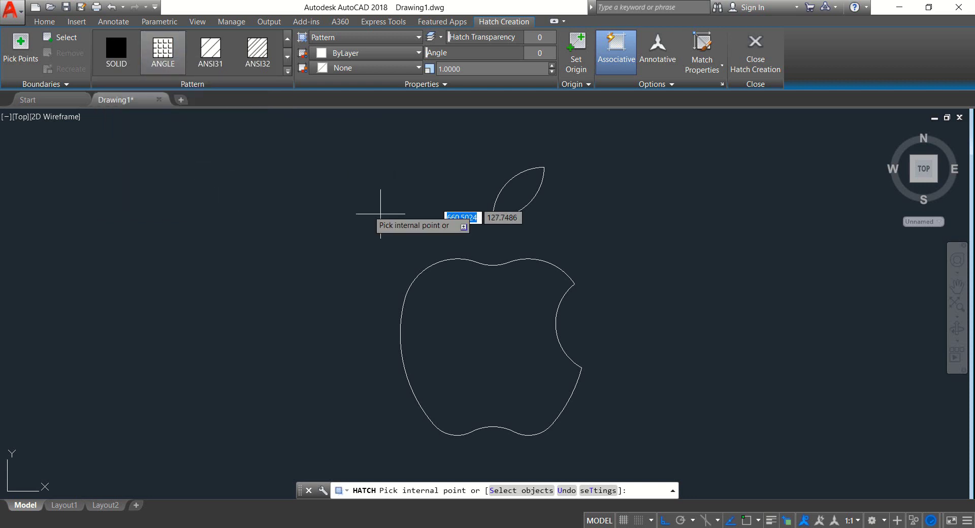
click(507, 332)
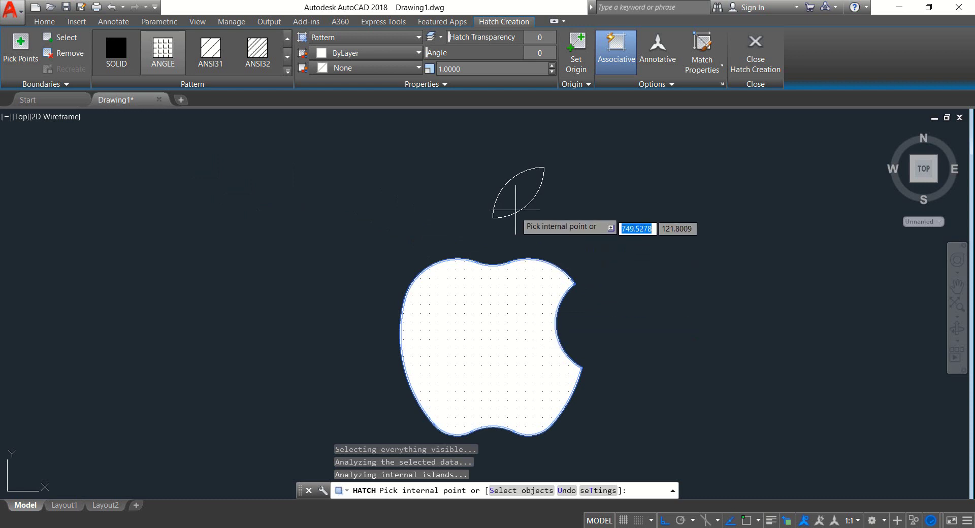
click(523, 188)
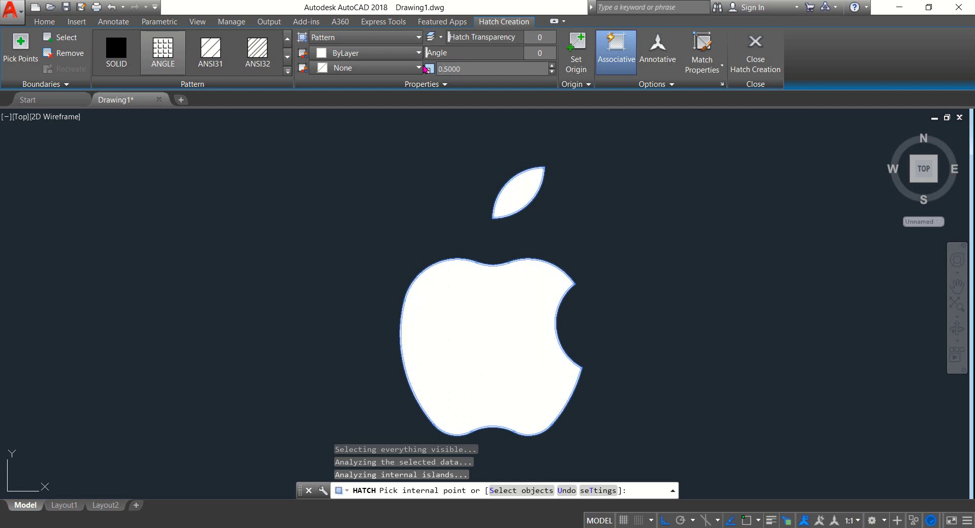
click(755, 51)
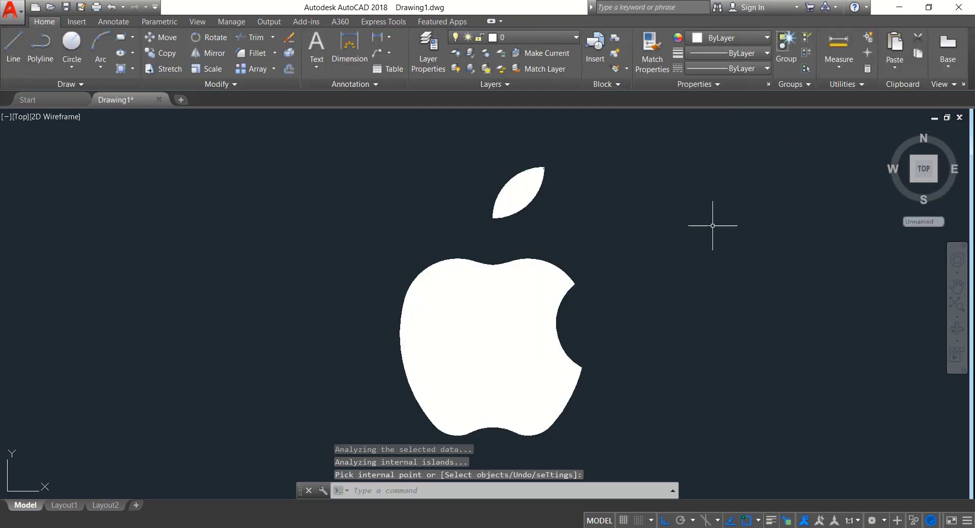